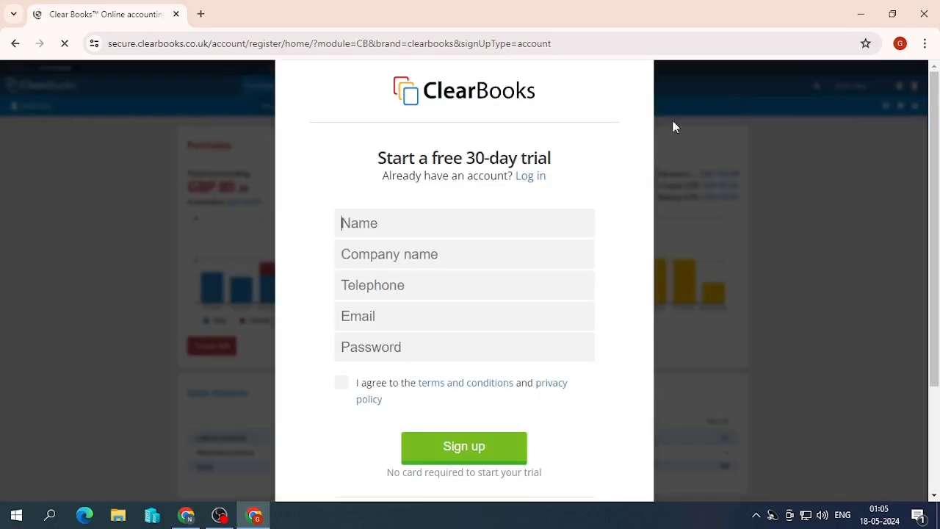
- Enter the account holder's name in the sign-up form's Name field, fixing the first letter
drag(466, 157, 564, 166)
click(451, 225)
text(ORACTICE)
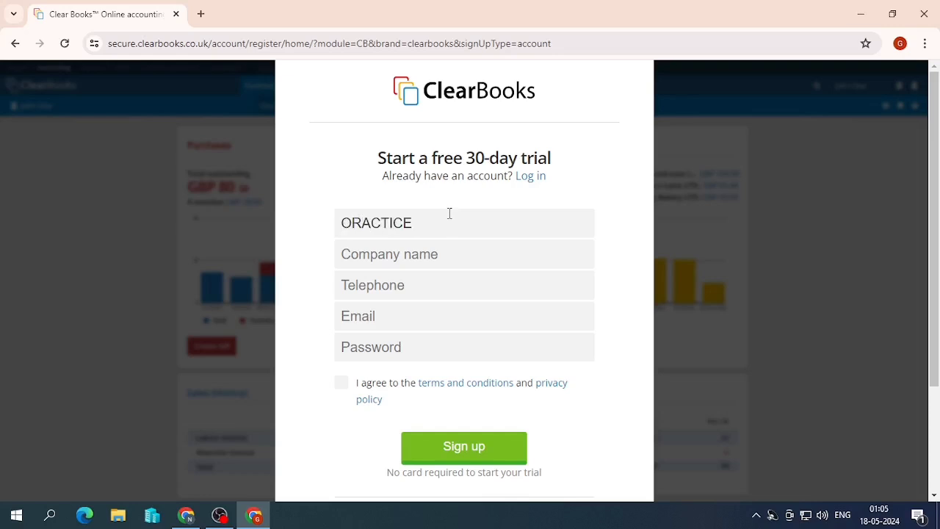
key(BackSpace)
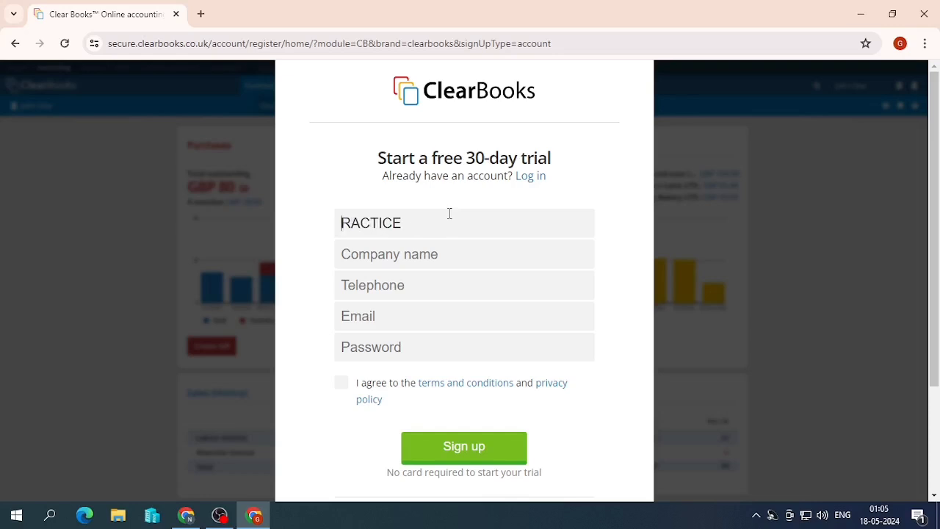
text(P)
key(End)
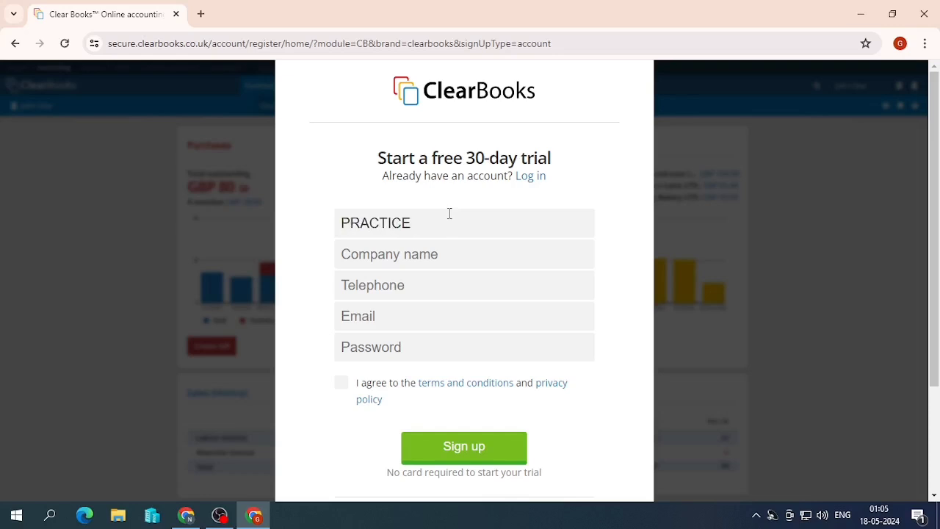
text(455)
- Copy the name into Company name as PRACTICE 455 LTD and enter the telephone number
key(ctrl+a)
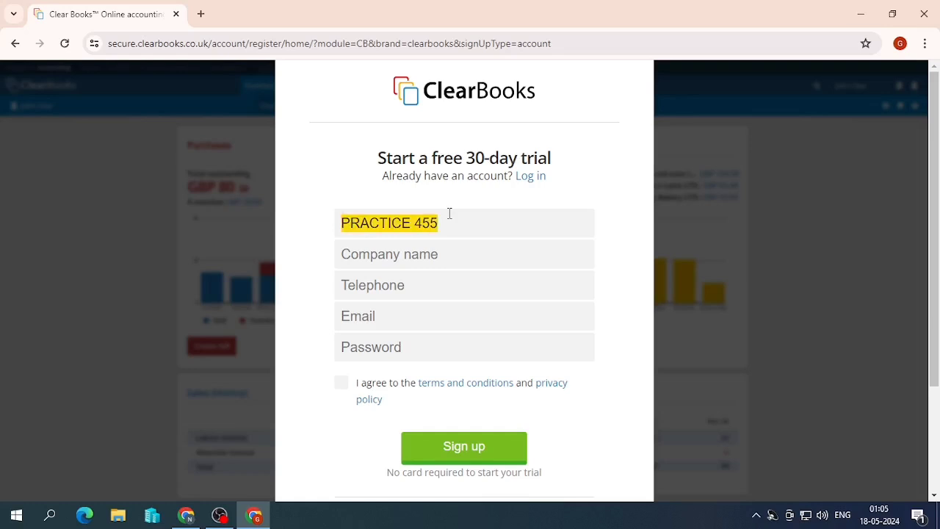
key(ctrl+c)
key(Tab)
key(ctrl+v)
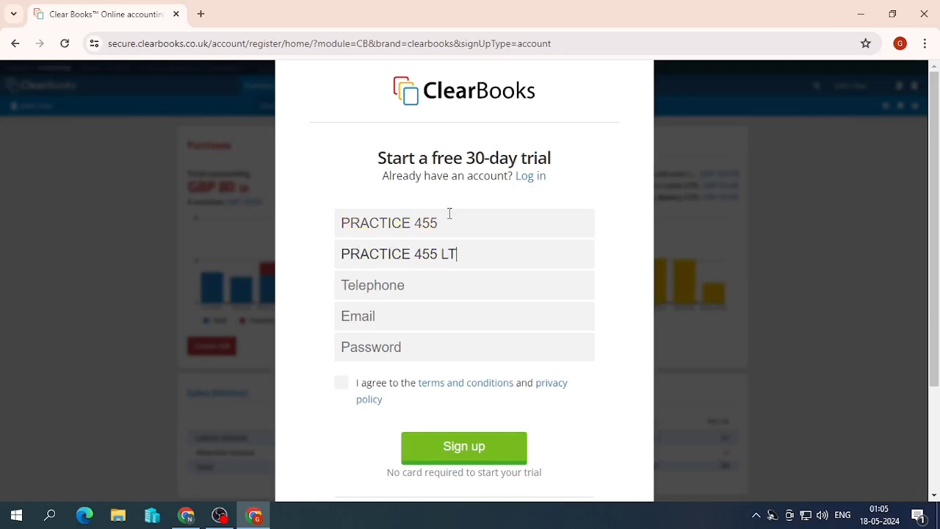
key(Tab)
text(10)
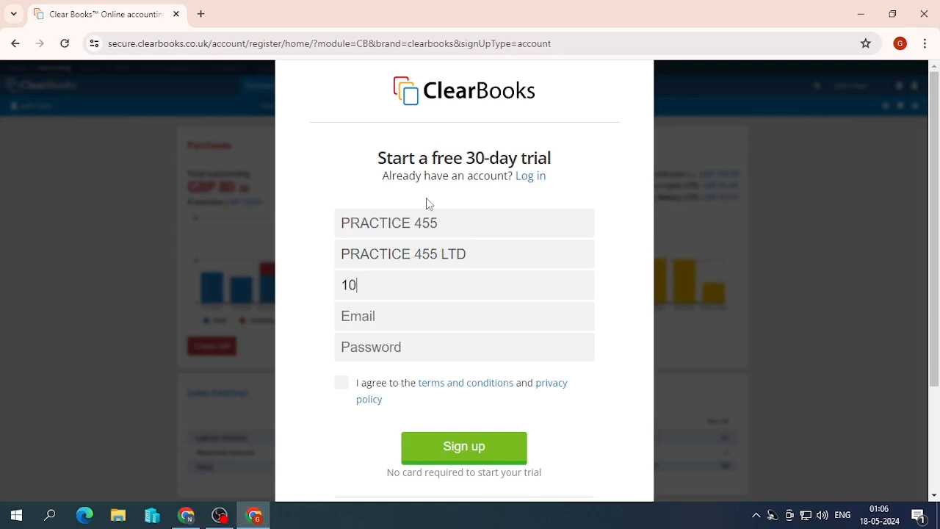
text(000000000)
- Undo an accidental paste into the Email field and look up the signed-in email address in a new tab
key(Tab)
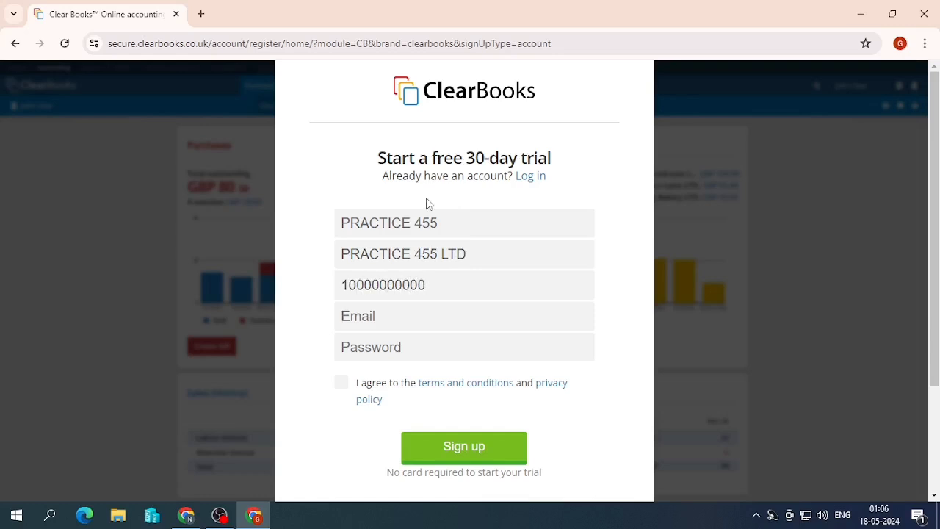
key(ctrl+v)
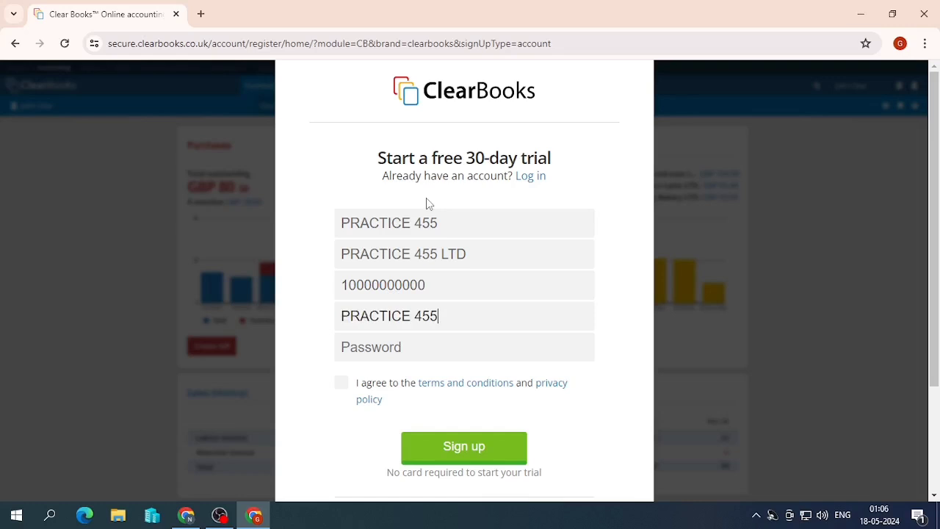
key(ctrl+z)
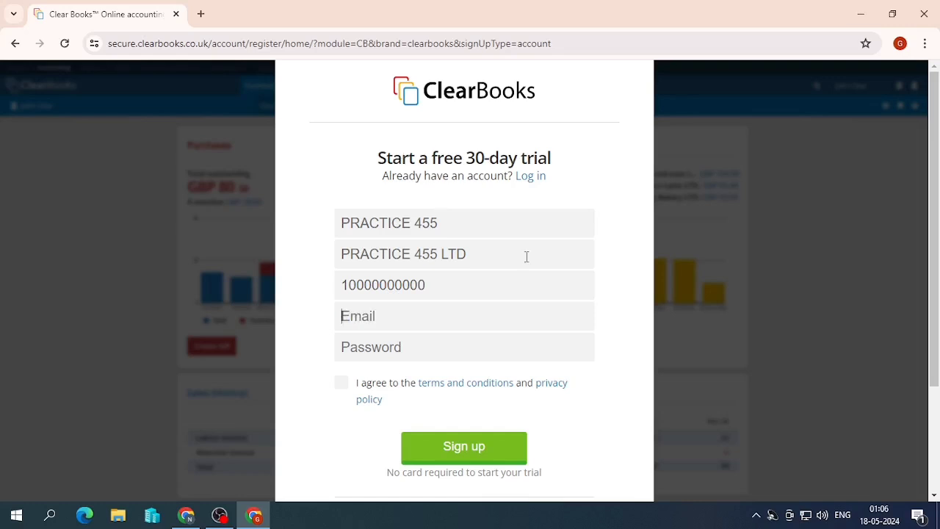
click(200, 14)
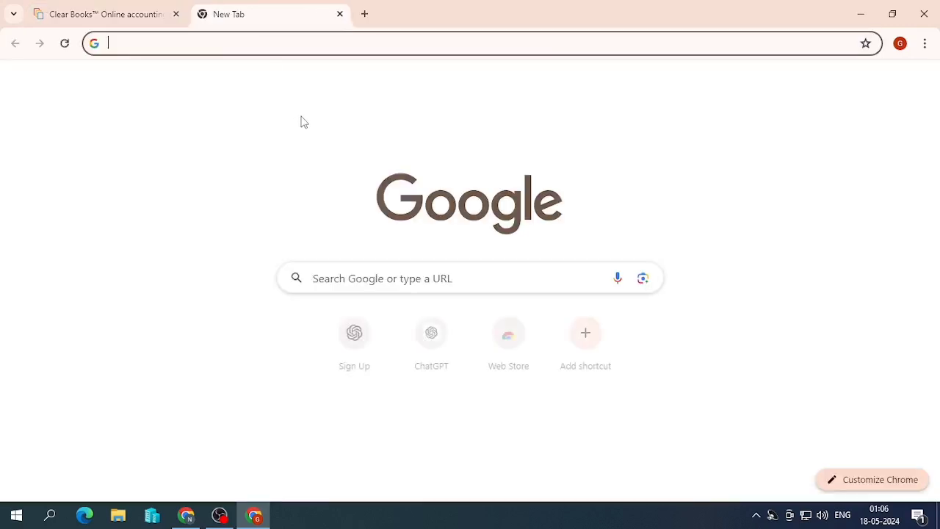
click(901, 44)
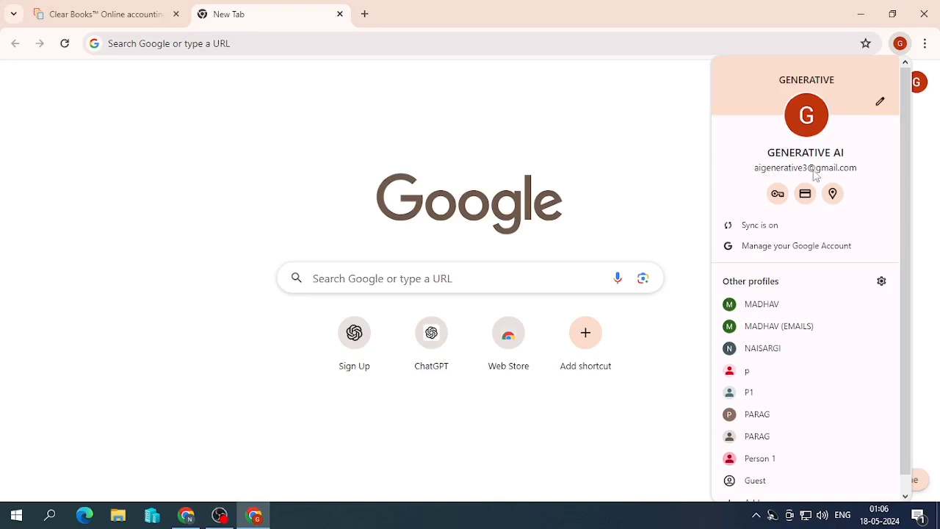
- Enter the account's email address and password, accept the terms and conditions, and sign up
click(95, 13)
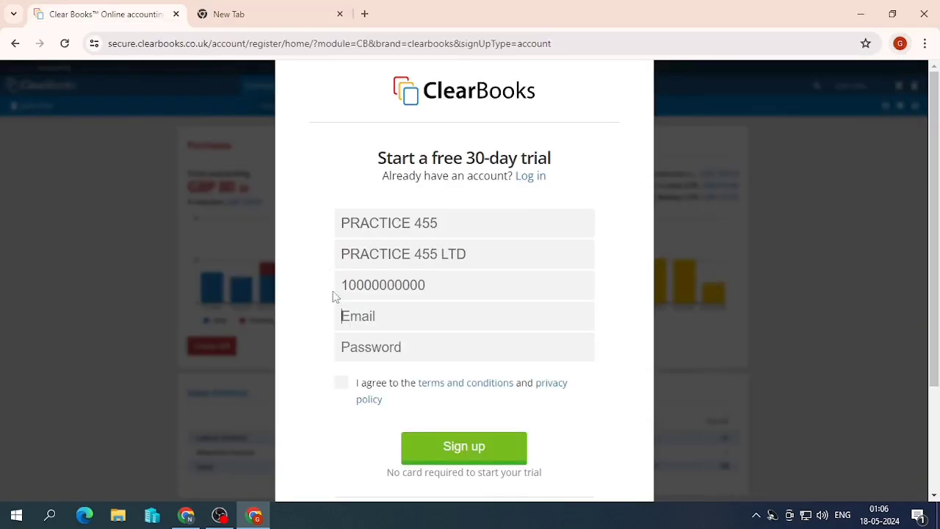
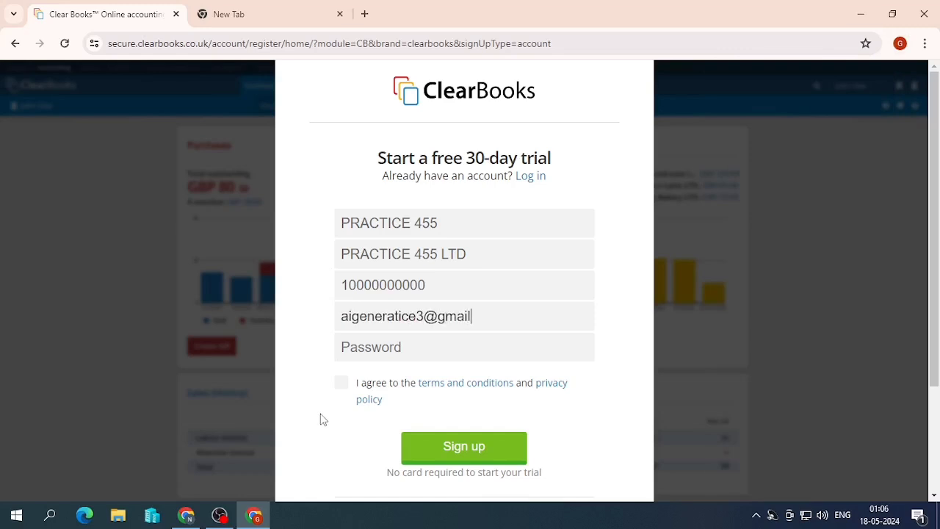
key(Tab)
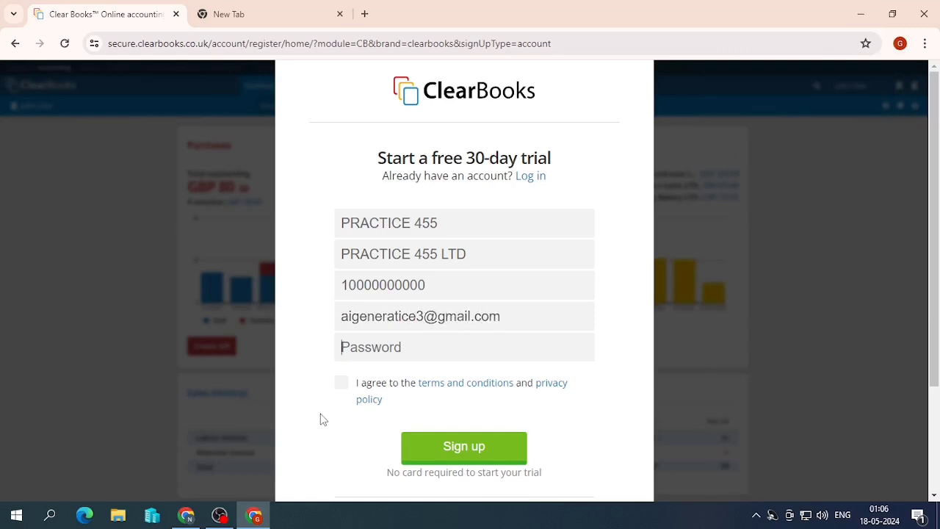
text(a)
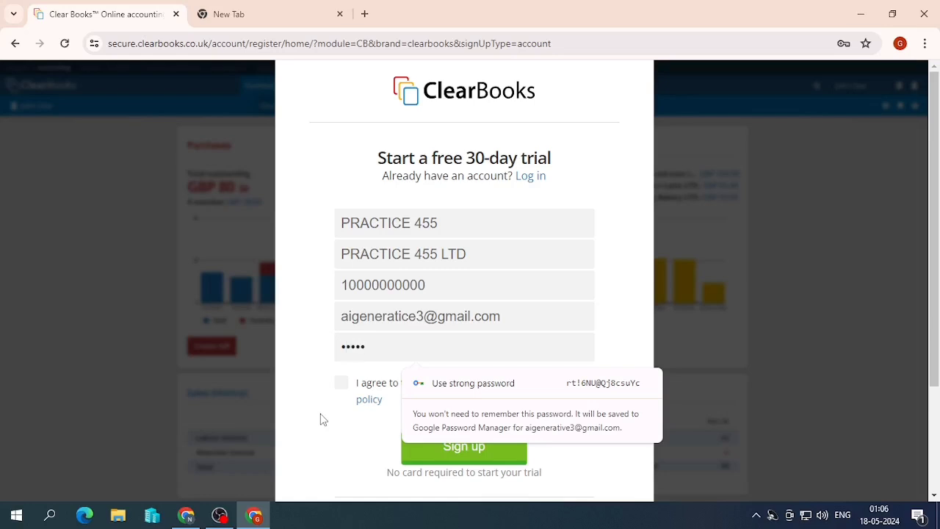
text(••)
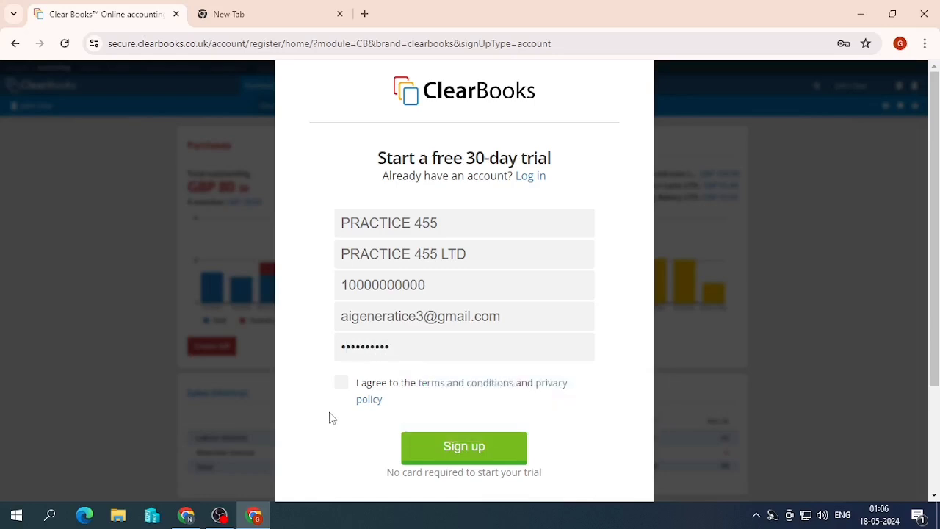
click(341, 385)
click(417, 449)
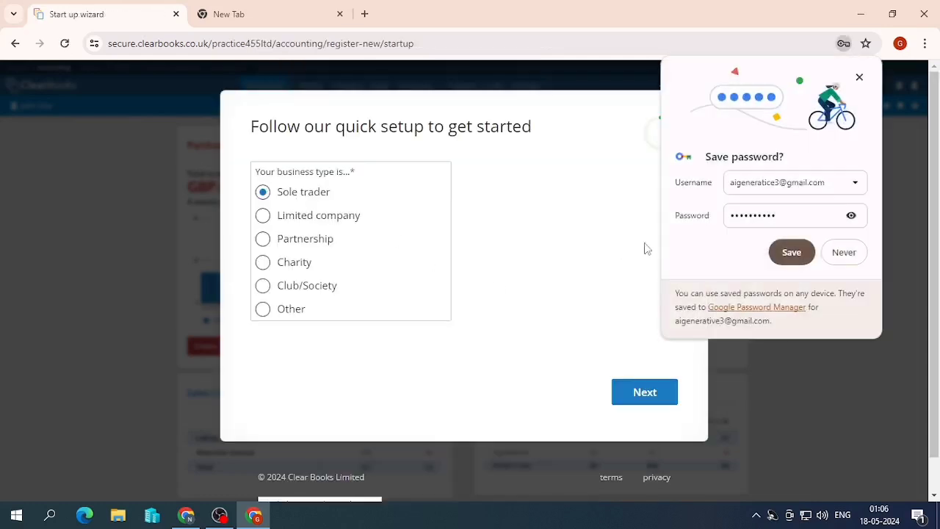
- Save the password in the browser, choose Limited company as business type, and continue
click(792, 251)
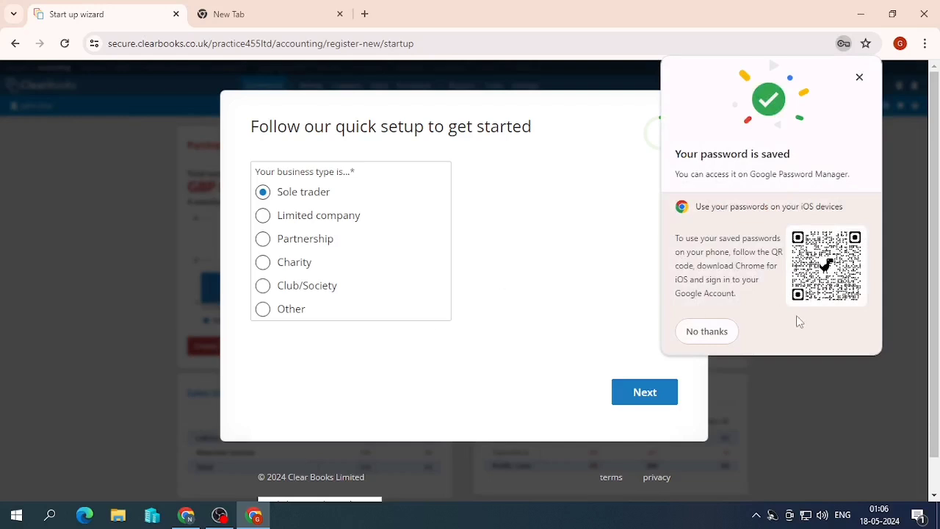
click(706, 331)
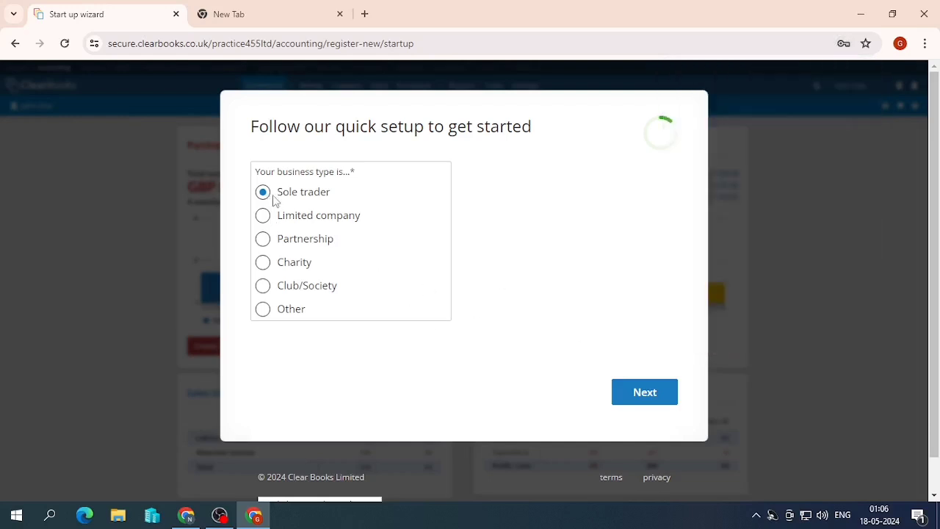
drag(287, 218, 430, 263)
click(346, 230)
click(319, 214)
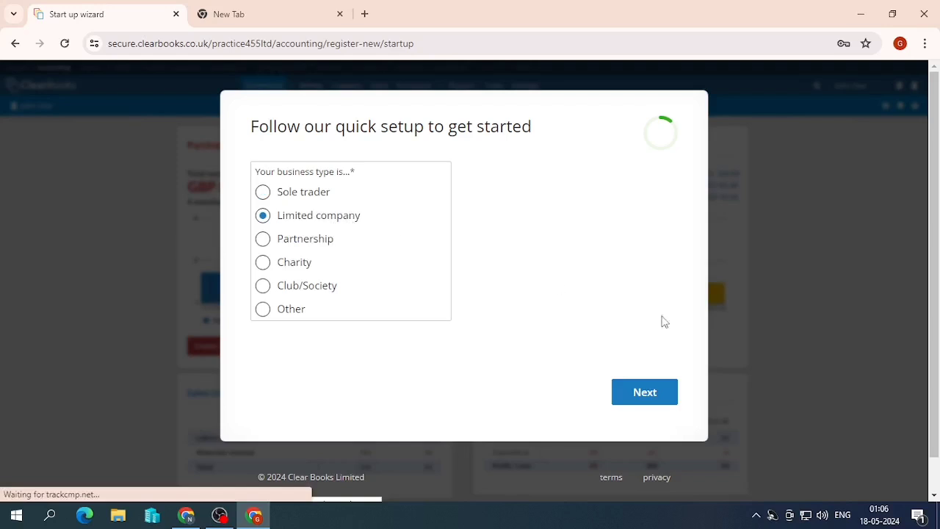
drag(682, 380, 673, 384)
click(610, 351)
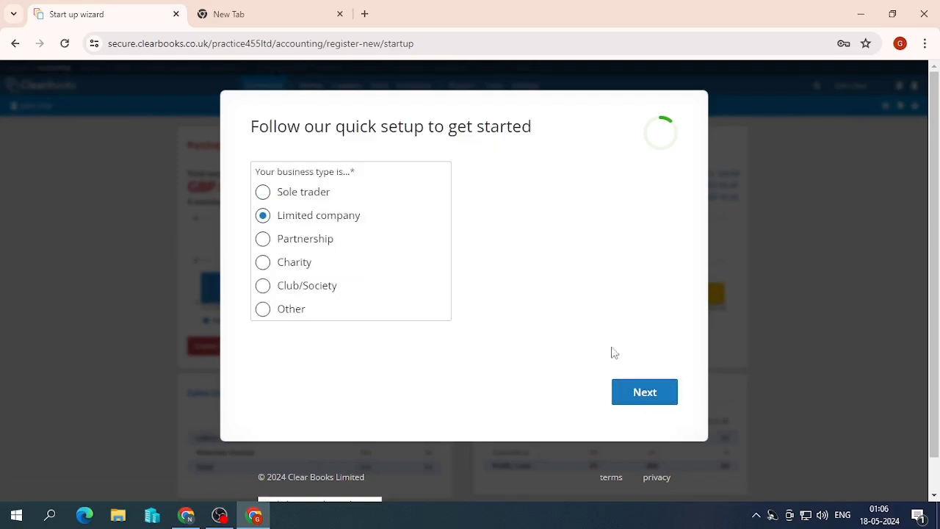
click(654, 391)
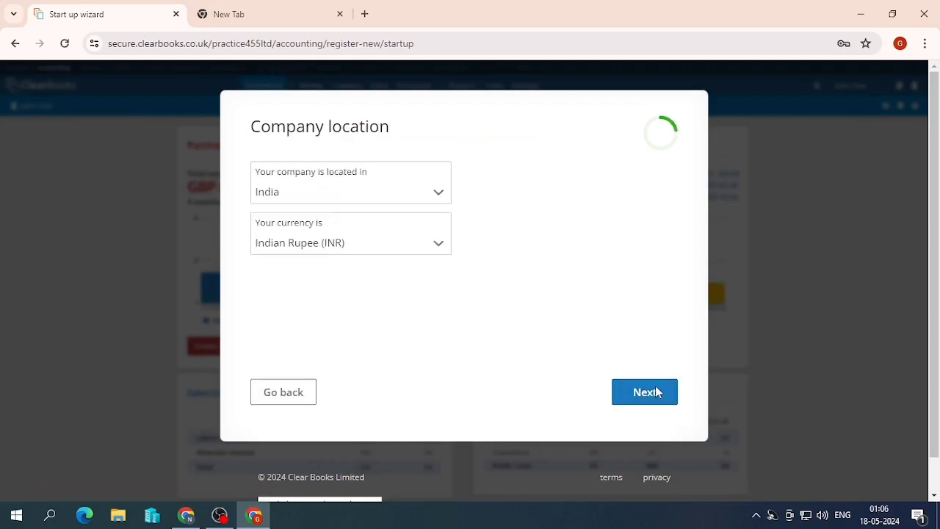
- Pick United Kingdom (British Pound, GBP) from the country list and continue
click(343, 191)
scroll(352, 328, down, 7)
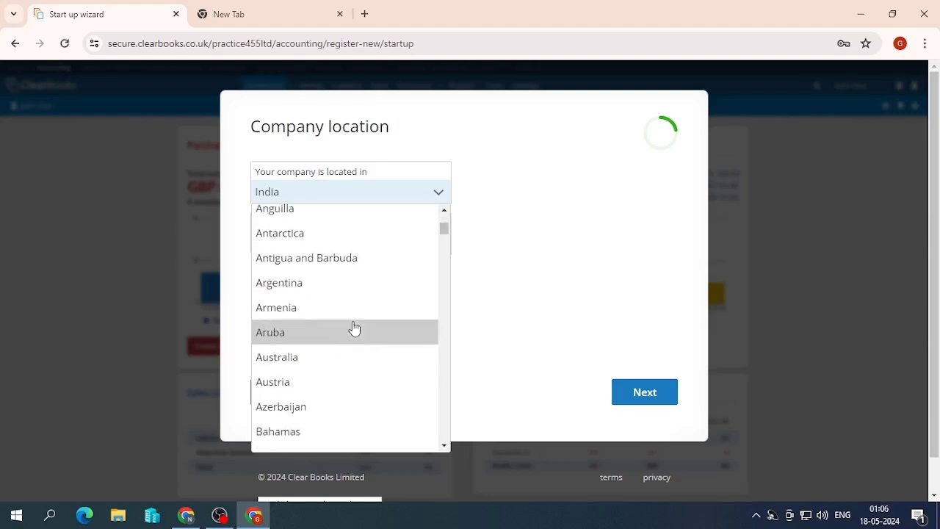
scroll(355, 327, down, 15)
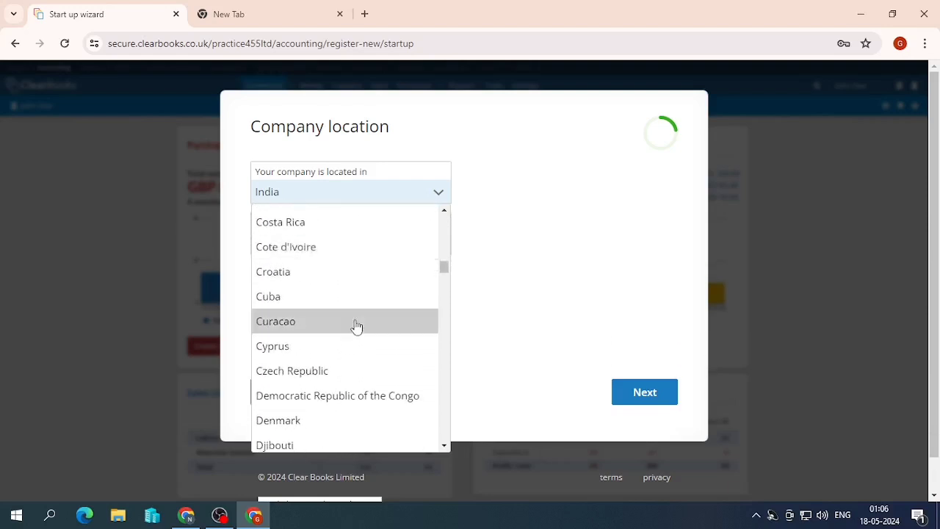
scroll(358, 327, down, 20)
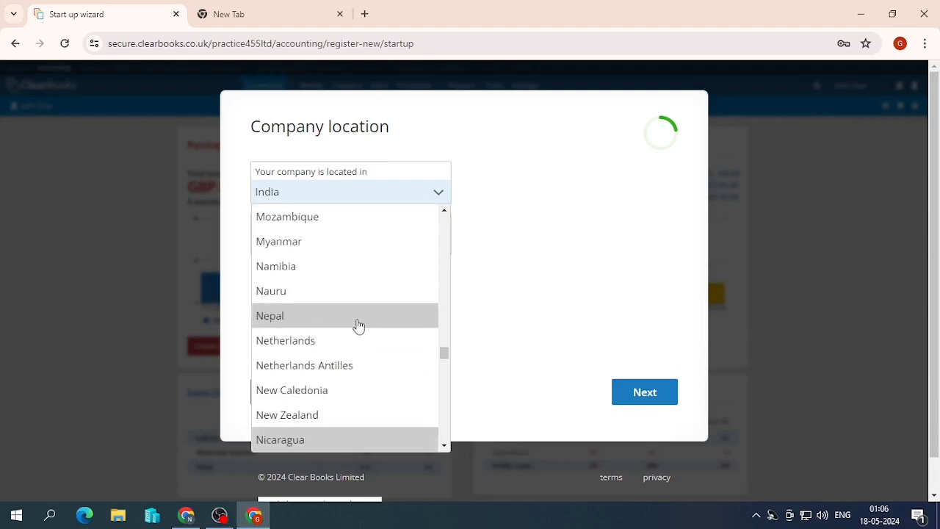
scroll(358, 326, down, 20)
scroll(358, 327, down, 2)
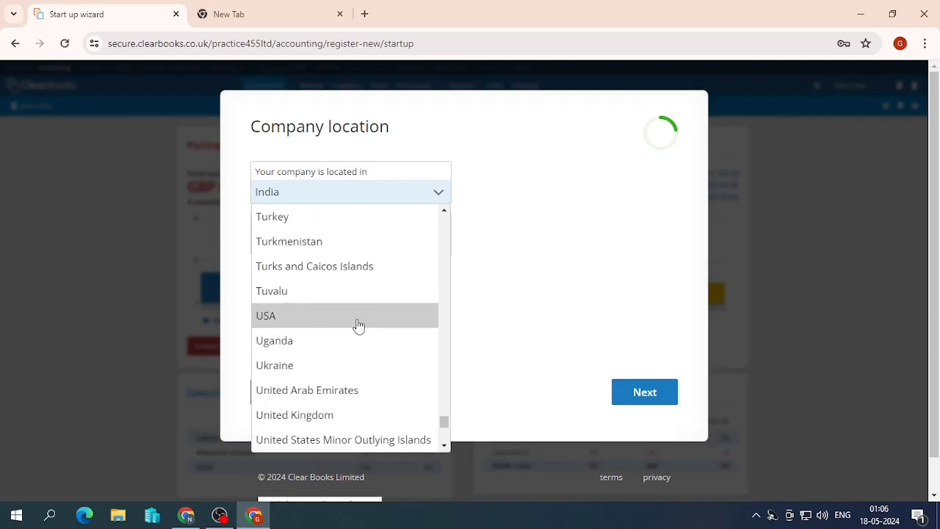
click(361, 416)
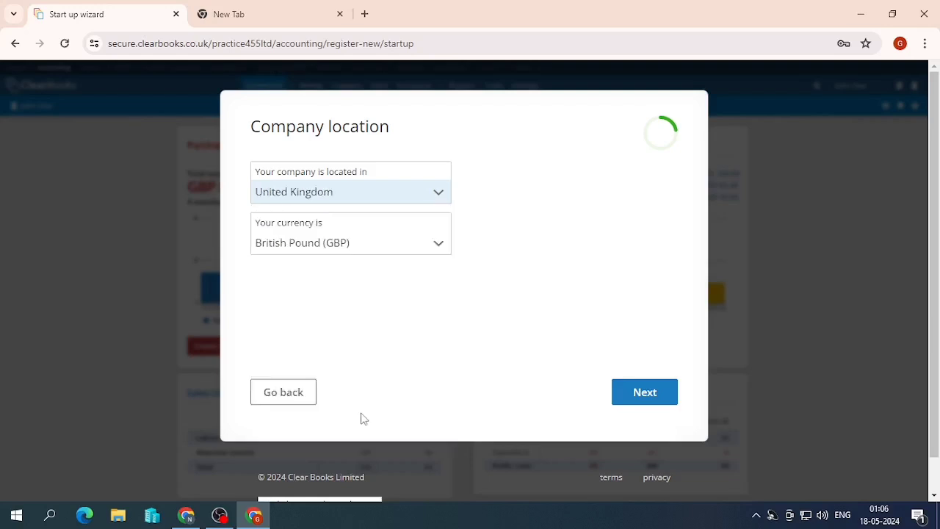
click(644, 394)
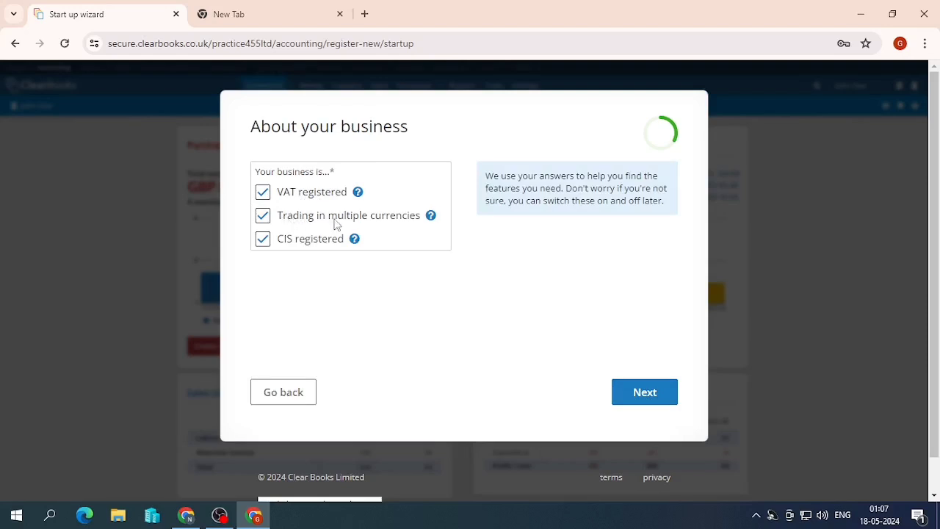
- Leave VAT registered, multiple currencies and CIS registered all ticked after toggling them, and continue
click(262, 238)
click(263, 215)
click(262, 192)
click(263, 193)
click(263, 216)
click(263, 241)
click(635, 394)
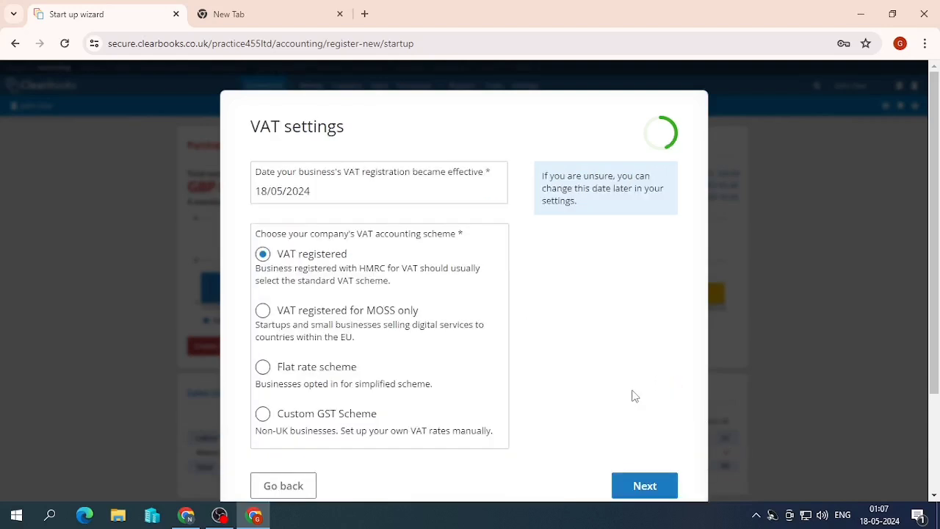
- Set the VAT registration date to 1 January 2024 in the calendar
click(326, 188)
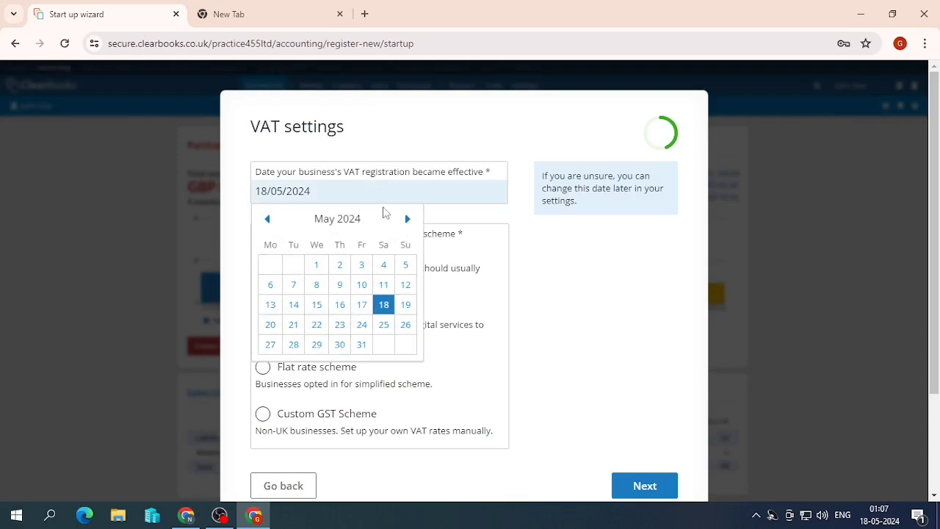
click(269, 220)
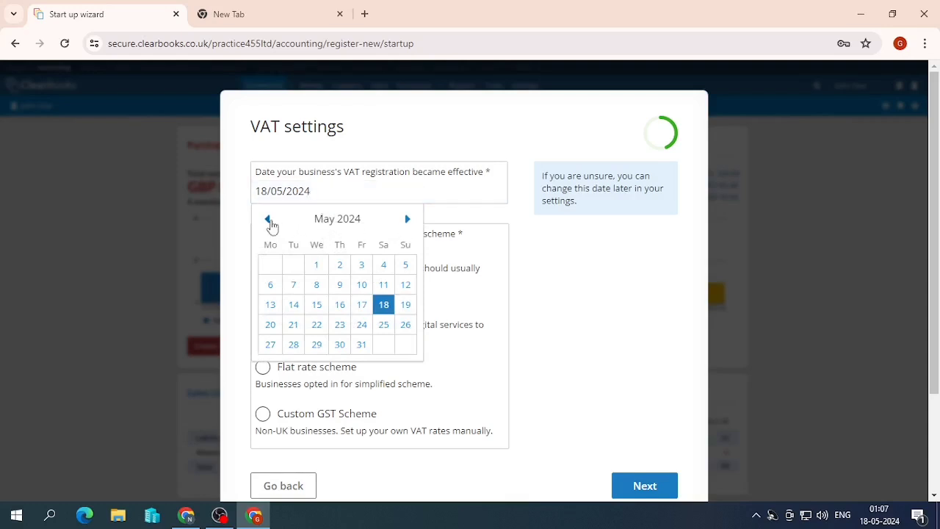
click(269, 219)
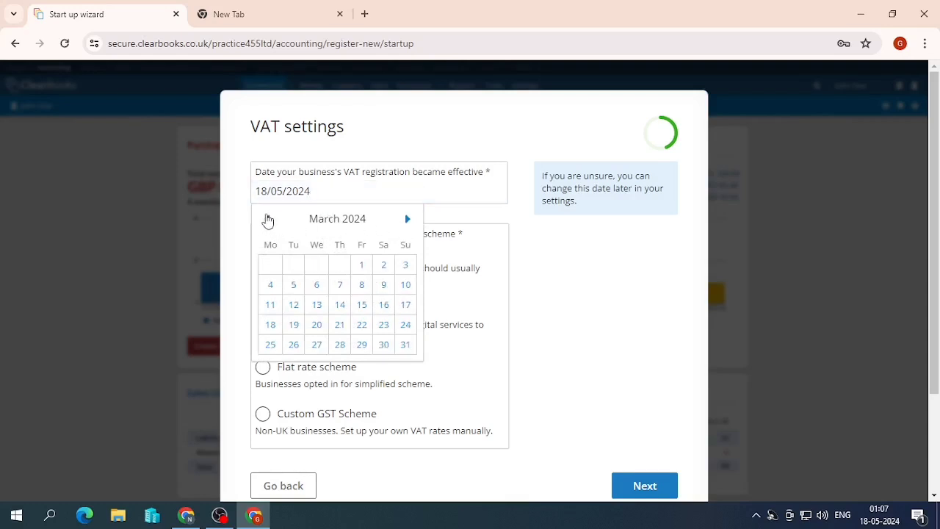
click(269, 219)
click(269, 220)
click(272, 264)
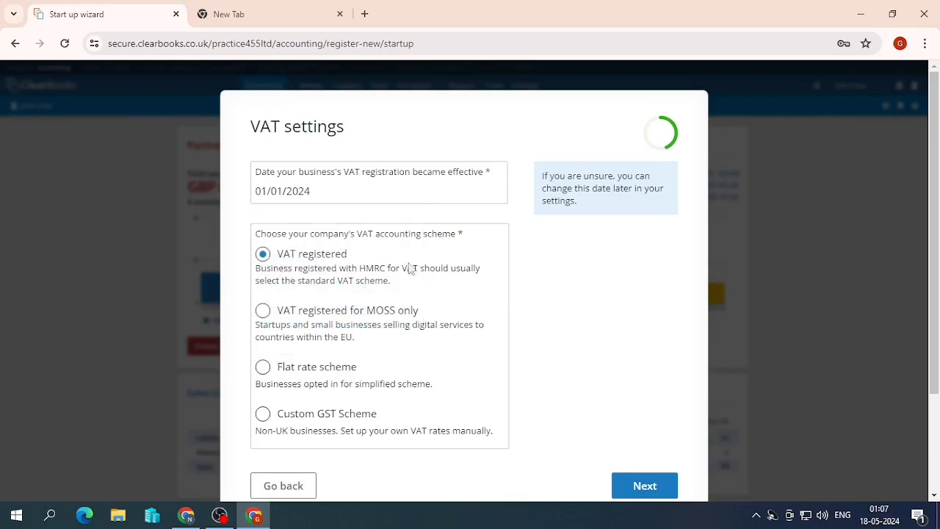
- Accept the standard VAT scheme and keep Invoice accounting as the VAT basis
scroll(307, 265, down, 2)
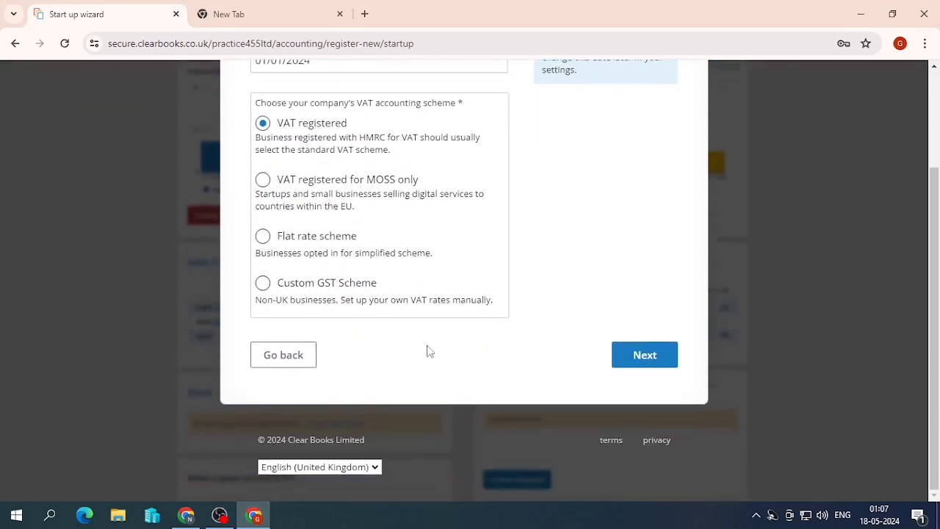
scroll(430, 351, up, 2)
scroll(580, 334, down, 1)
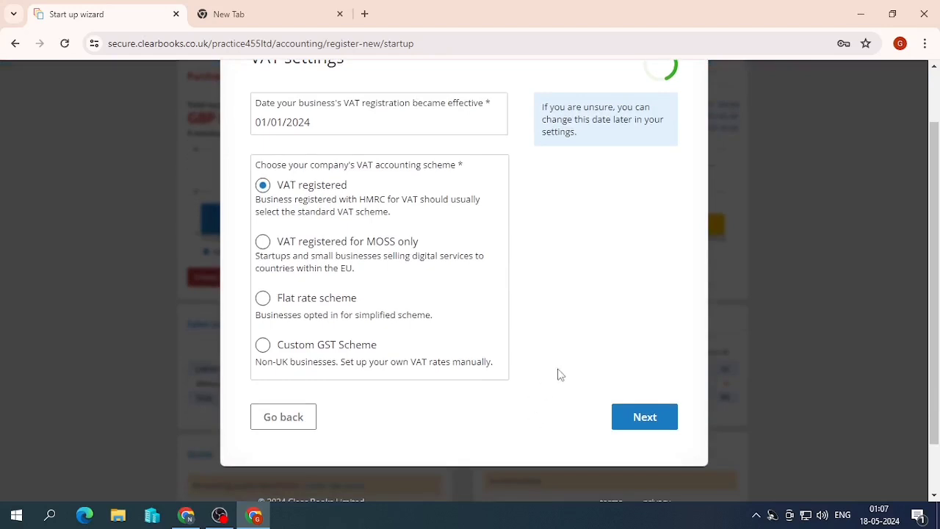
scroll(559, 375, up, 1)
click(659, 486)
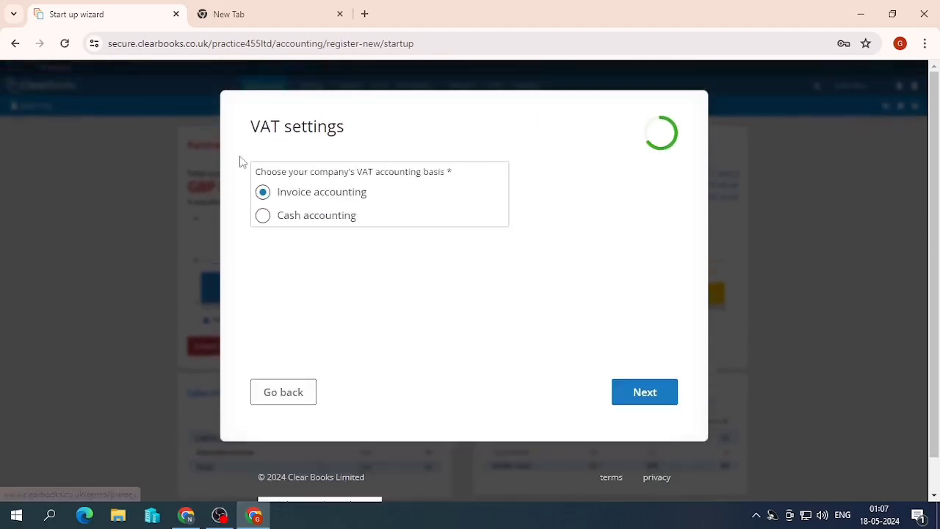
click(347, 214)
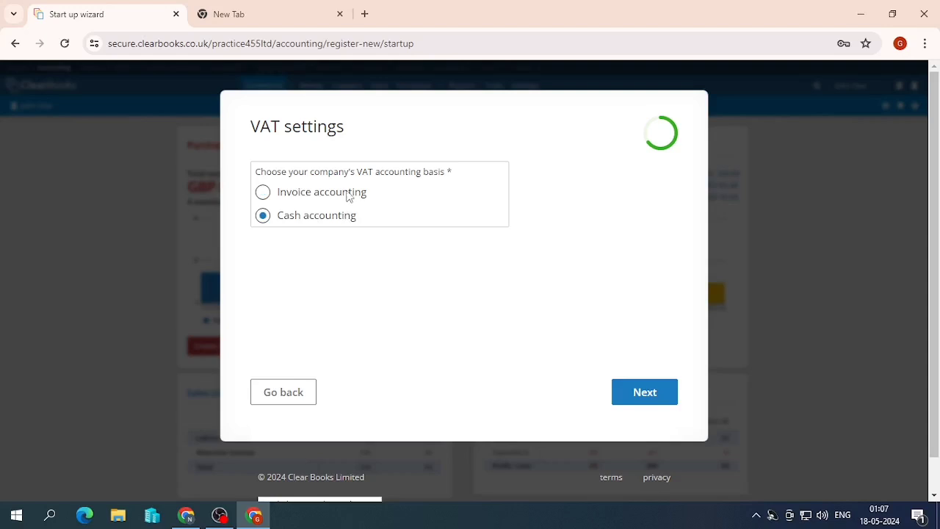
click(349, 194)
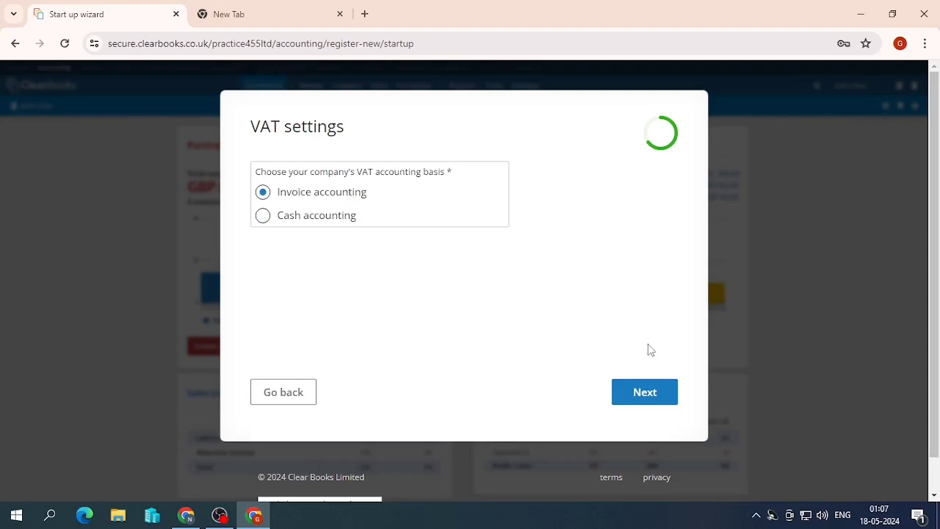
click(637, 395)
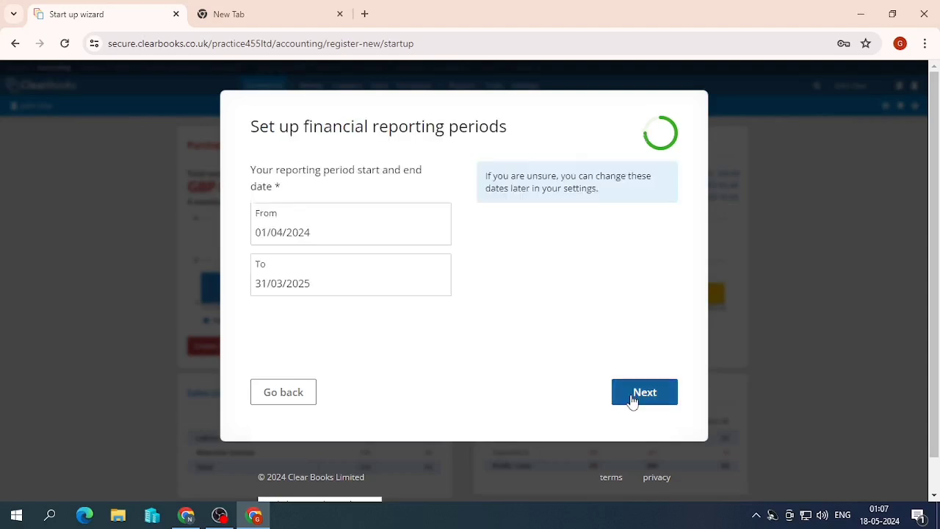
- Change the reporting period dates to From 01/01/2024 and To 31/12/2024
drag(318, 180, 346, 184)
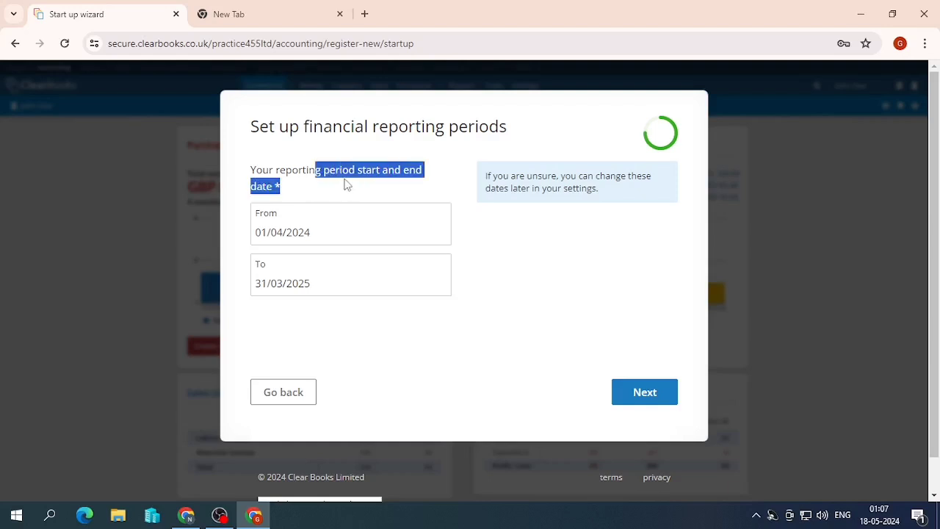
click(337, 231)
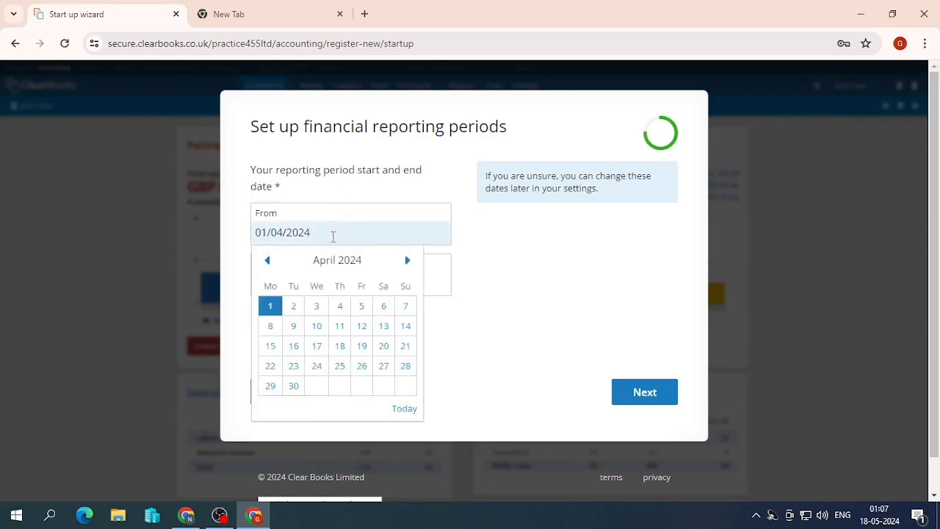
key(BackSpace)
key(BackSpace)
key(BackSpace)
key(BackSpace)
key(BackSpace)
key(BackSpace)
key(BackSpace)
key(BackSpace)
key(BackSpace)
text(01/01/2024)
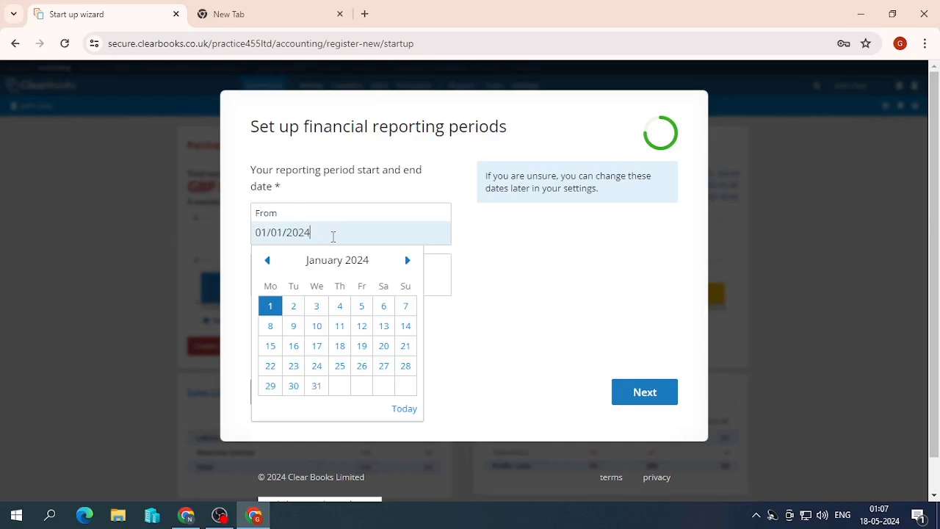
key(Tab)
text(31/)
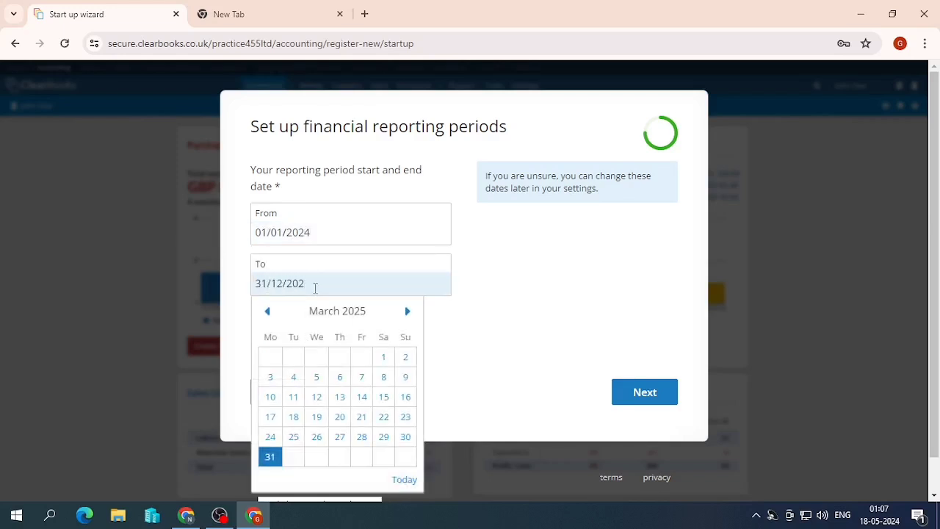
text(12/2024)
key(Tab)
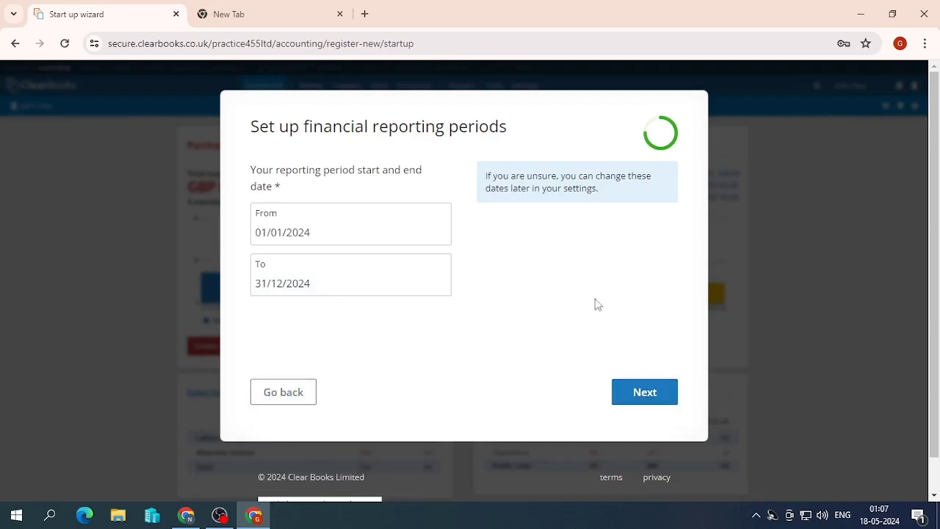
drag(503, 175, 623, 176)
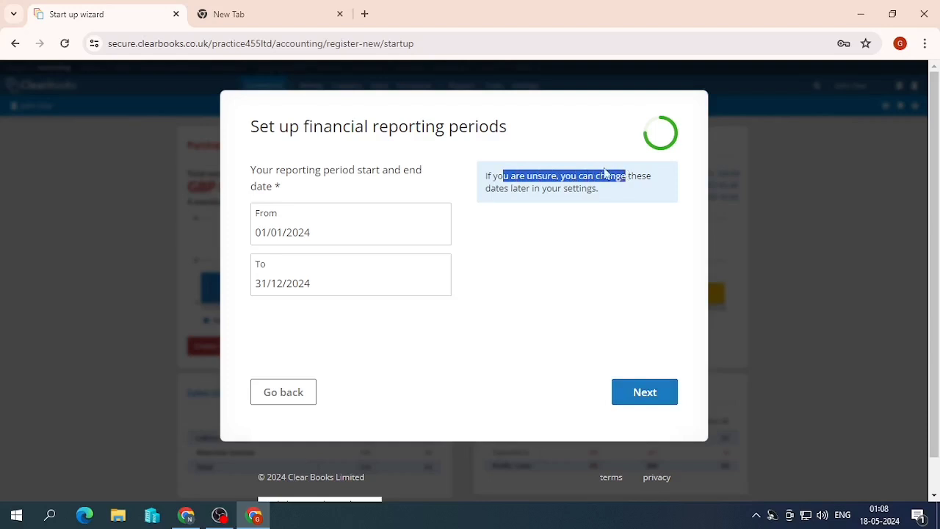
drag(483, 197, 599, 190)
- Enter bank name NETWEST plus the sort code and account number, and submit
click(638, 393)
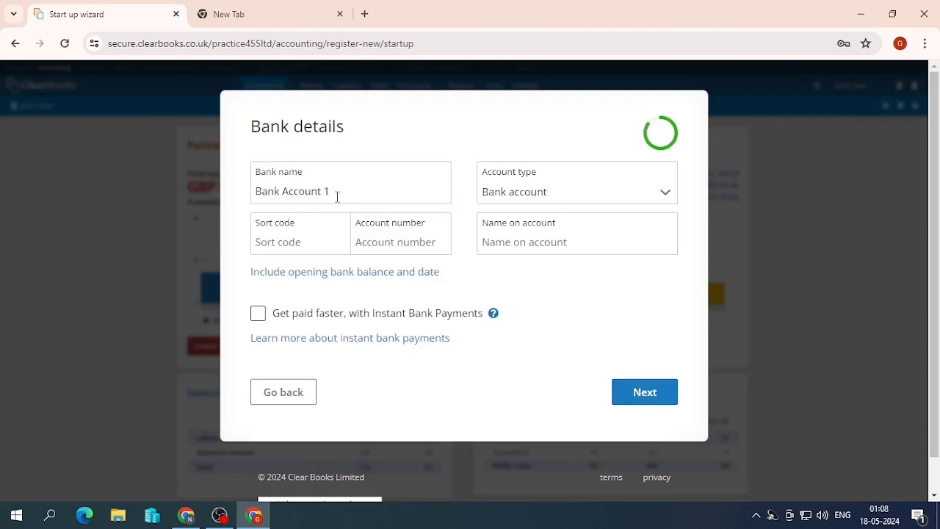
click(337, 196)
click(318, 232)
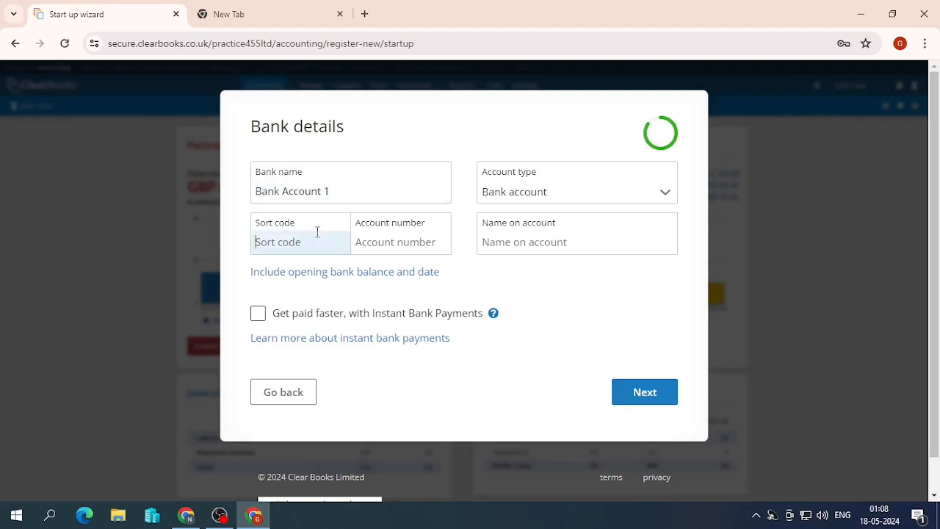
click(326, 190)
drag(335, 191, 237, 187)
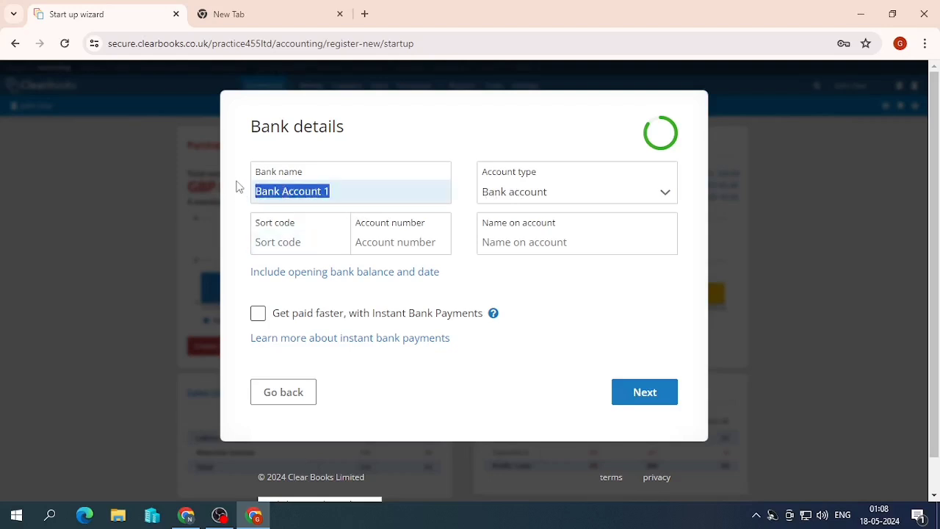
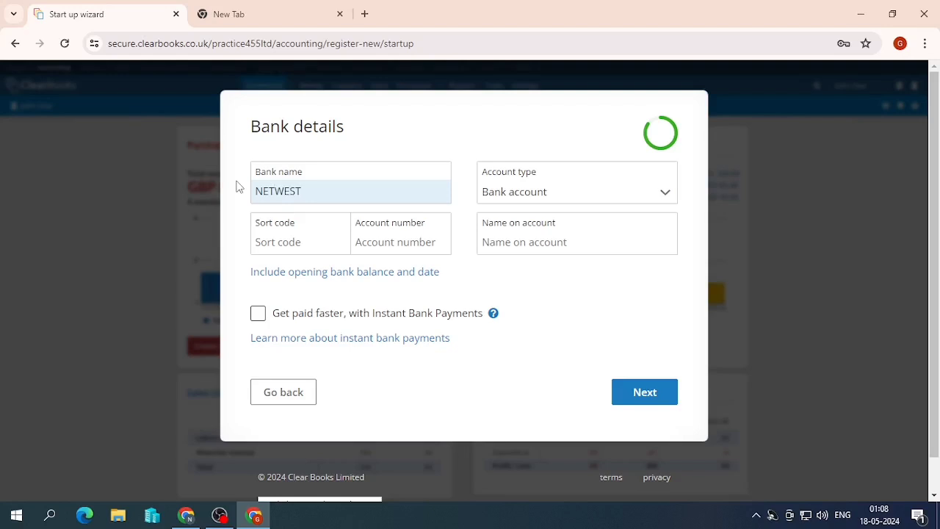
key(Tab)
key(Tab)
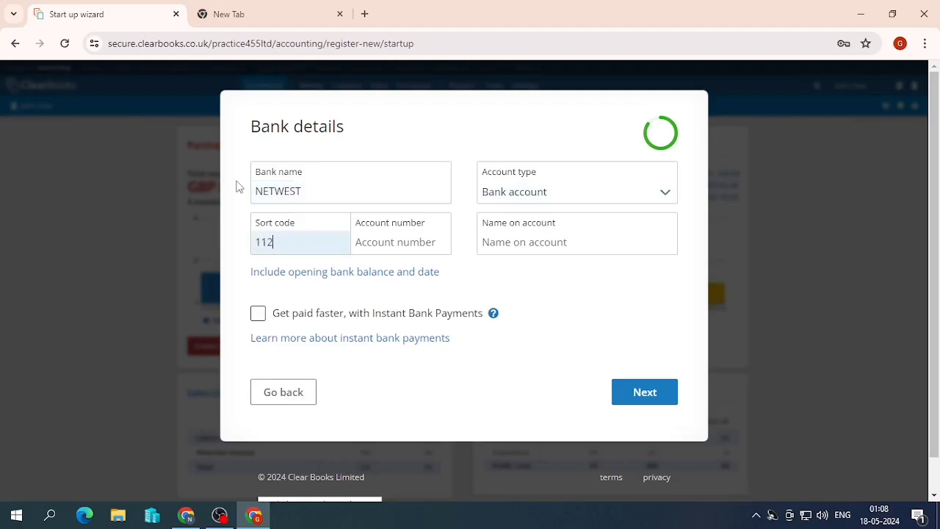
key(Tab)
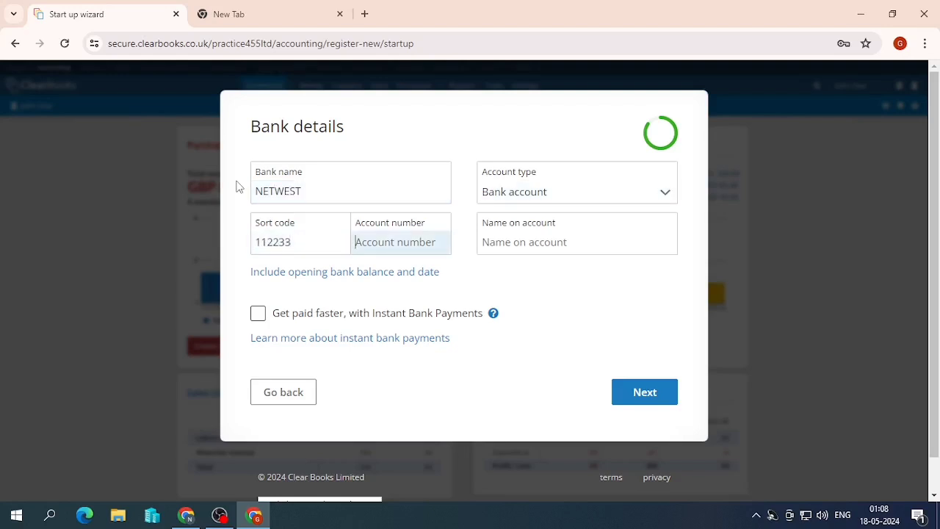
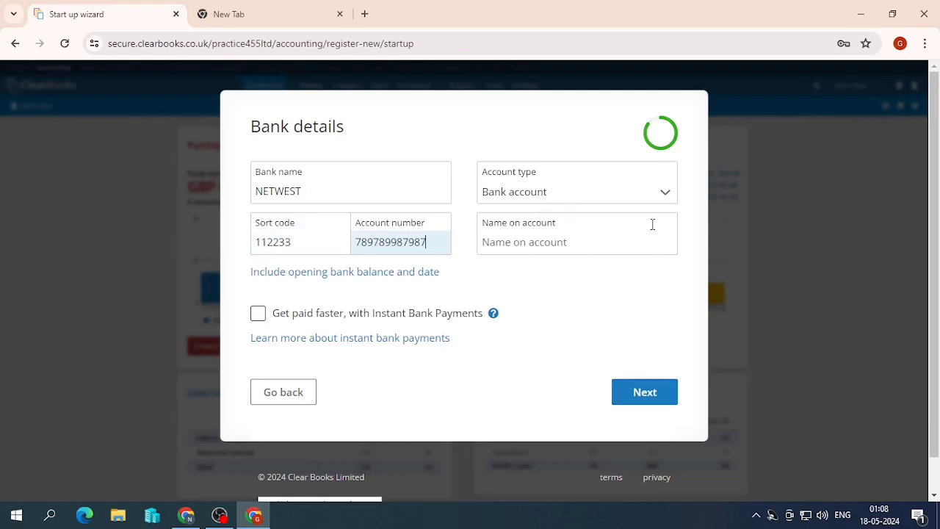
click(634, 399)
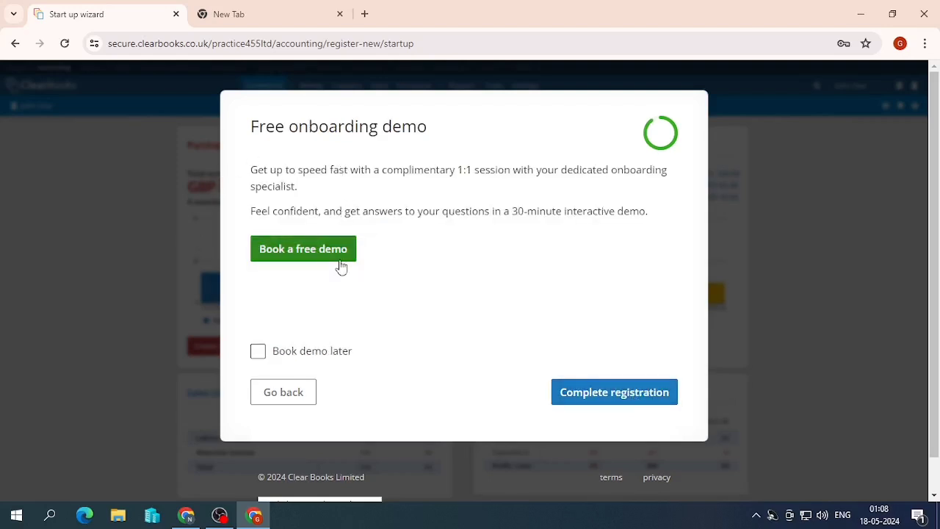
- Choose Book demo later, complete the registration, and get started on the Dashboard
click(258, 354)
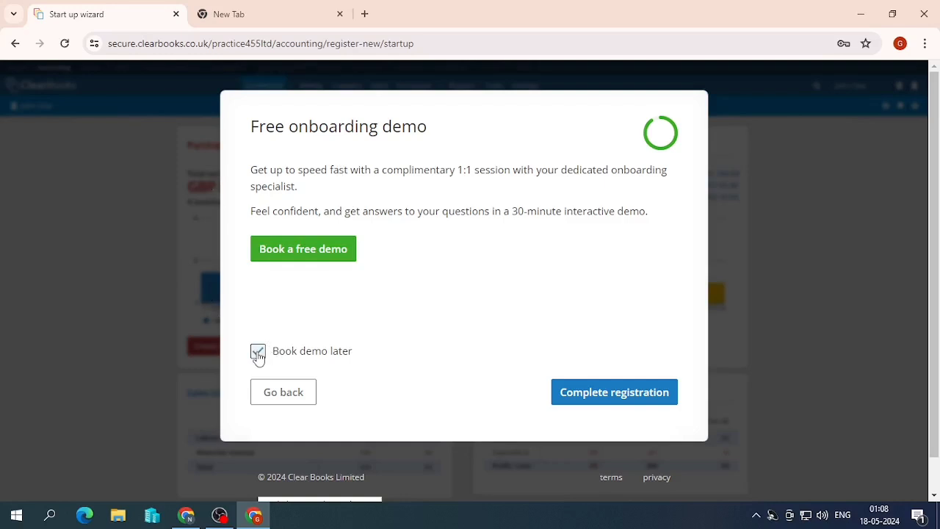
click(567, 395)
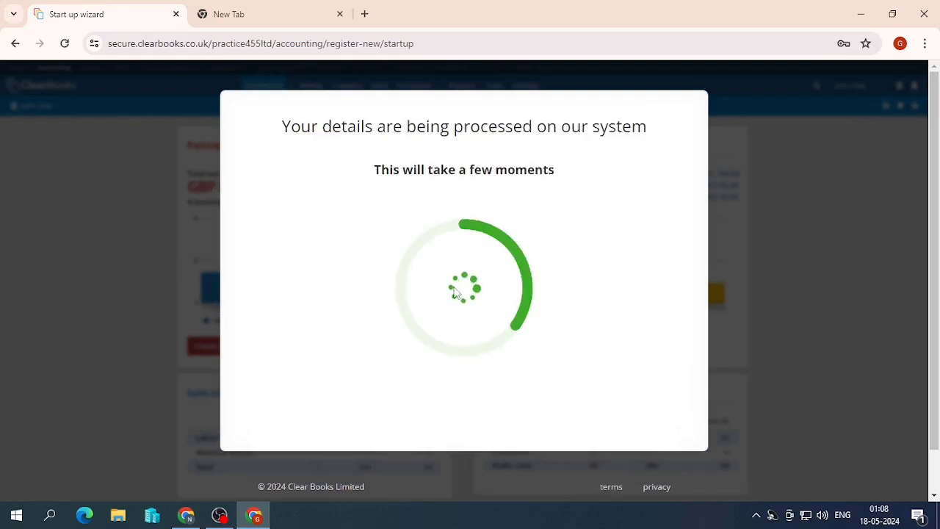
click(461, 336)
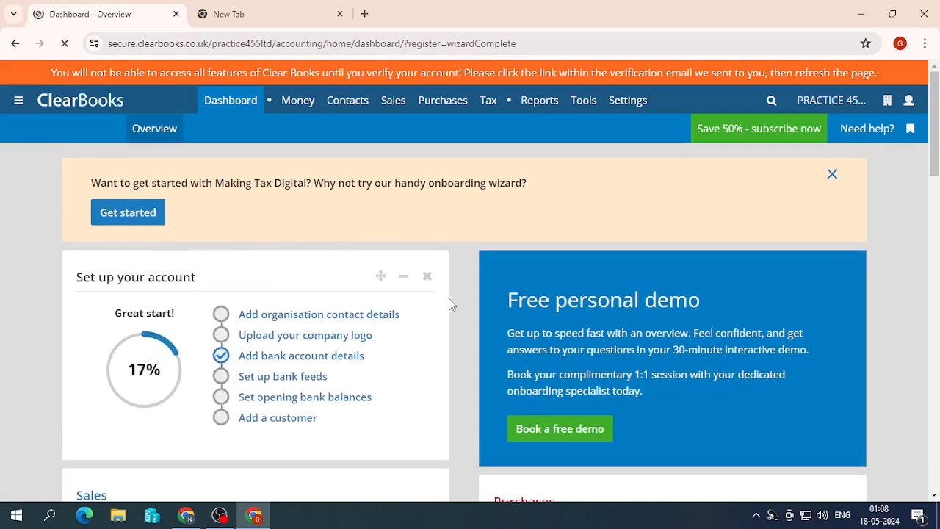
- Check the business list and Settings menus, then open Organisation > Details & tax
click(830, 101)
scroll(440, 220, down, 5)
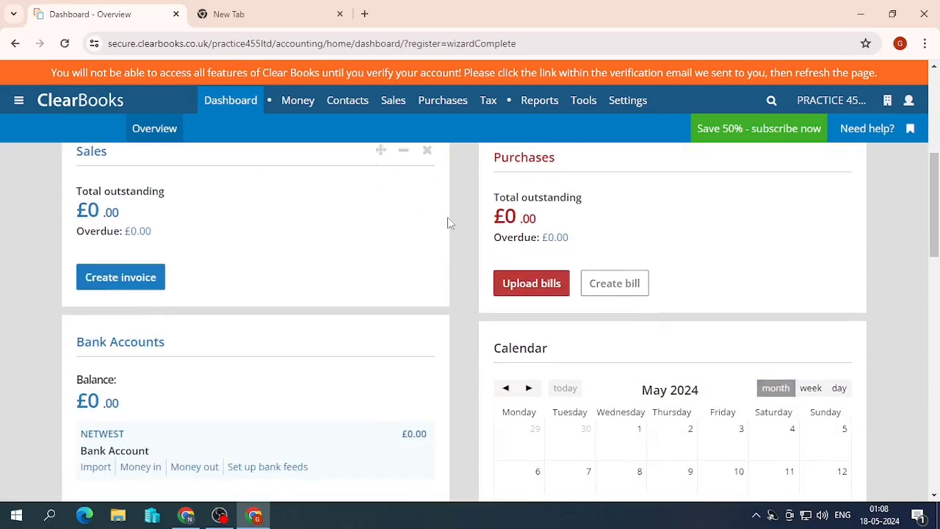
scroll(530, 253, up, 2)
mouse_move(636, 105)
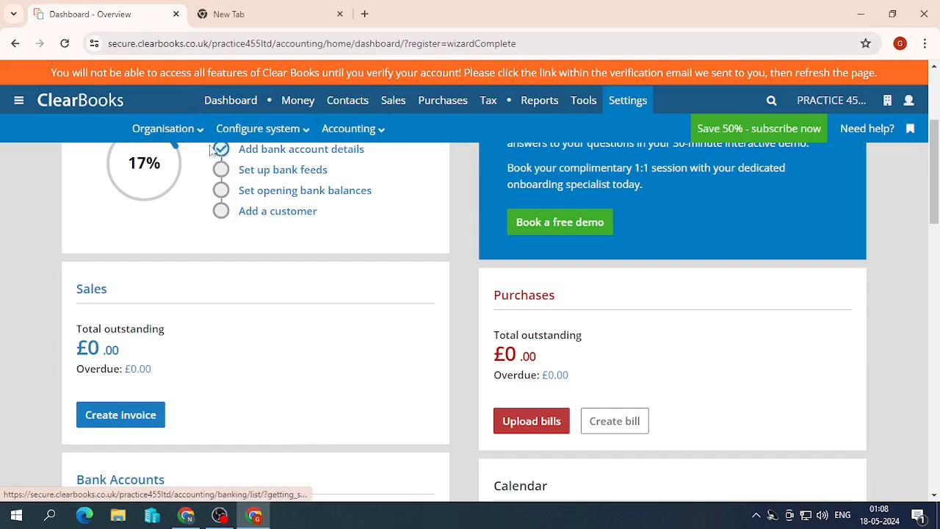
mouse_move(190, 137)
mouse_move(226, 141)
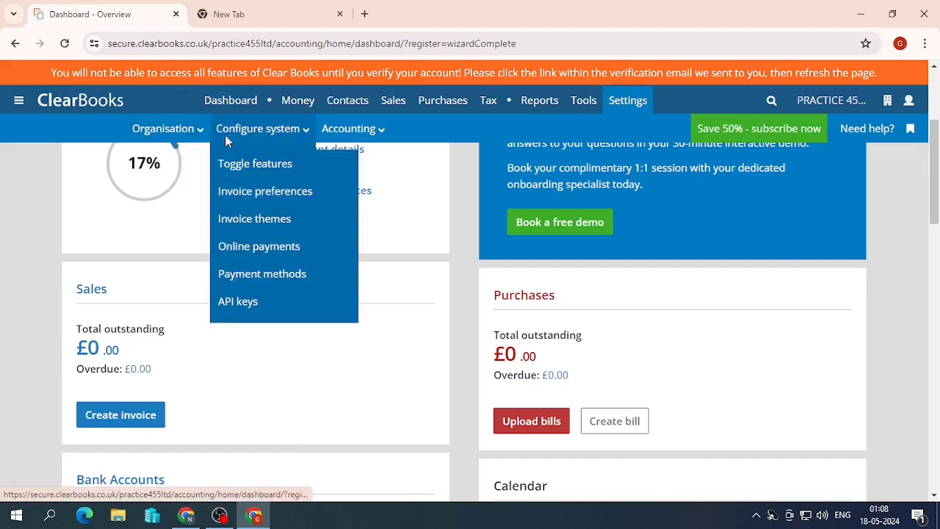
mouse_move(357, 135)
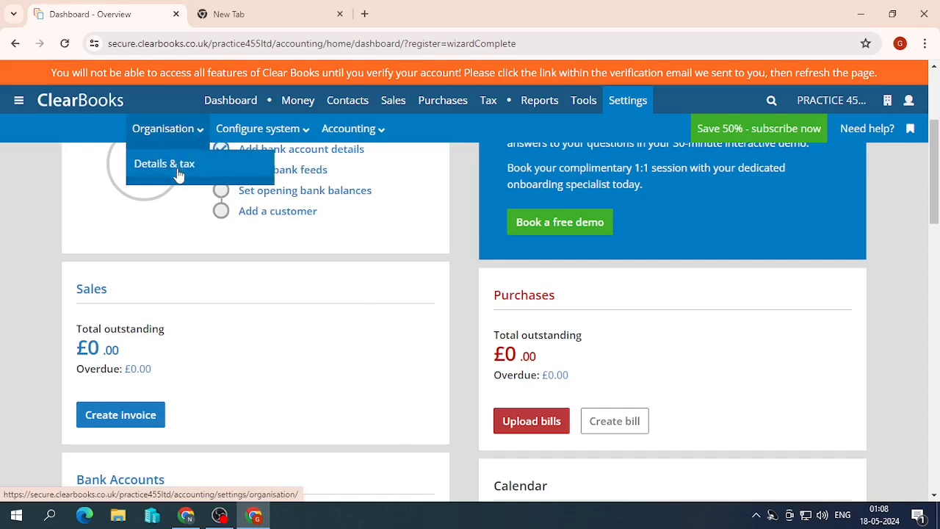
click(178, 174)
- Look through the Organisation details page, then move to its Logo settings
scroll(311, 231, down, 3)
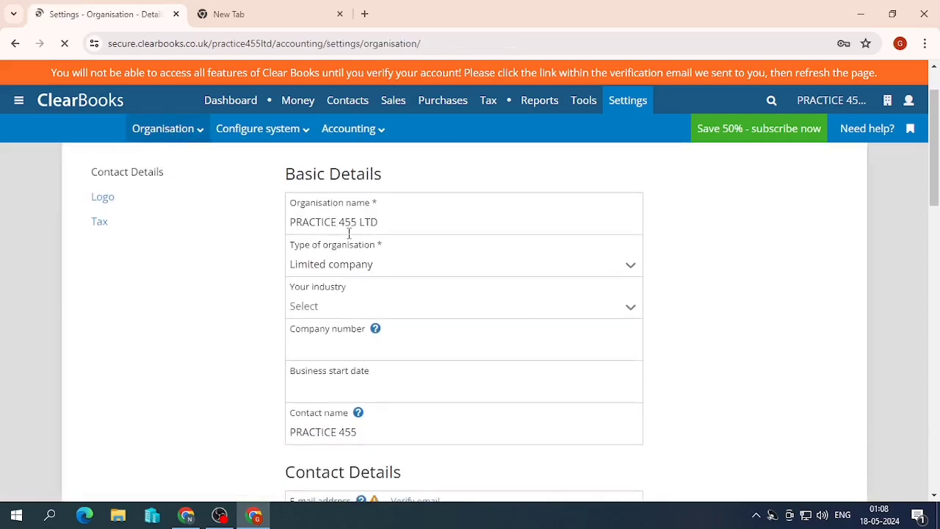
scroll(343, 215, up, 2)
scroll(395, 300, down, 4)
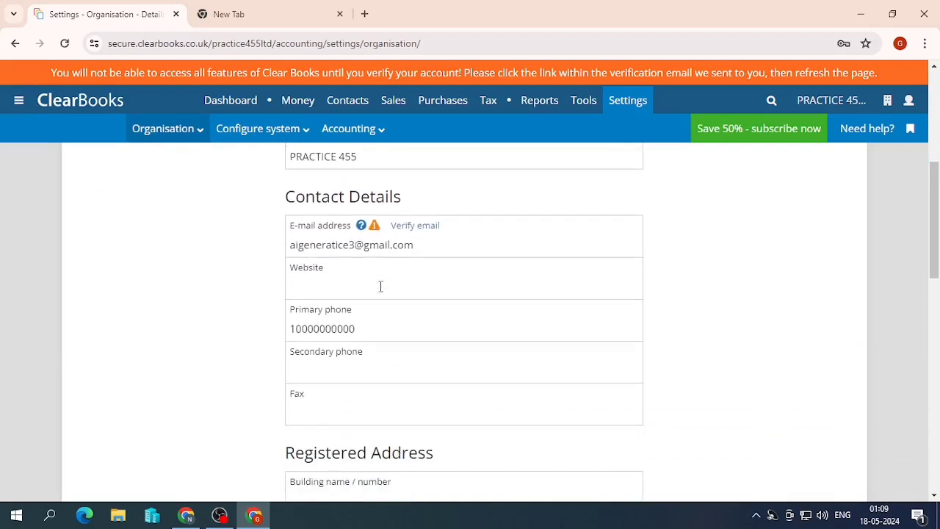
scroll(380, 286, down, 3)
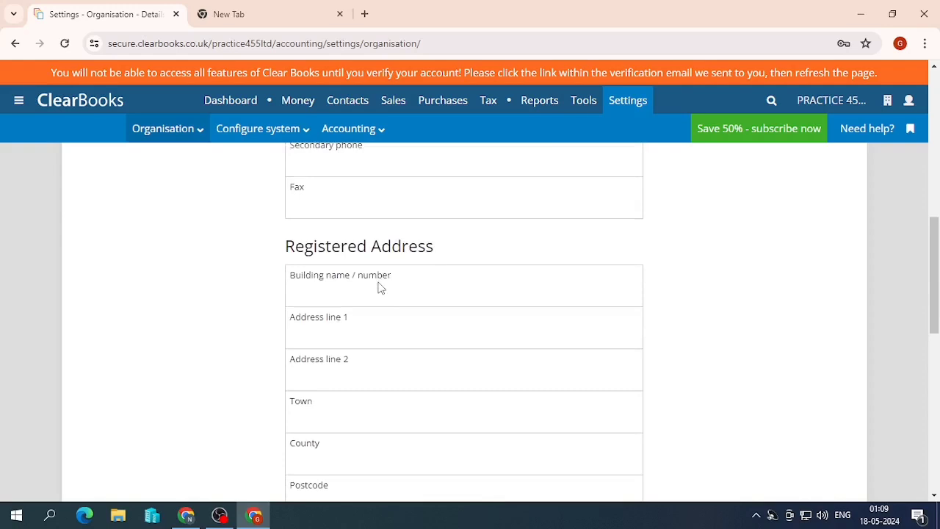
scroll(380, 287, down, 8)
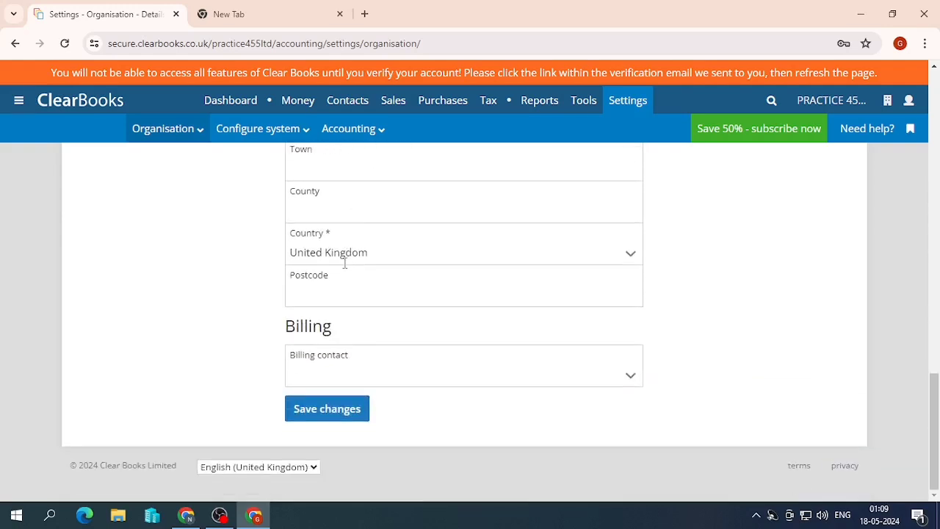
scroll(342, 294, up, 10)
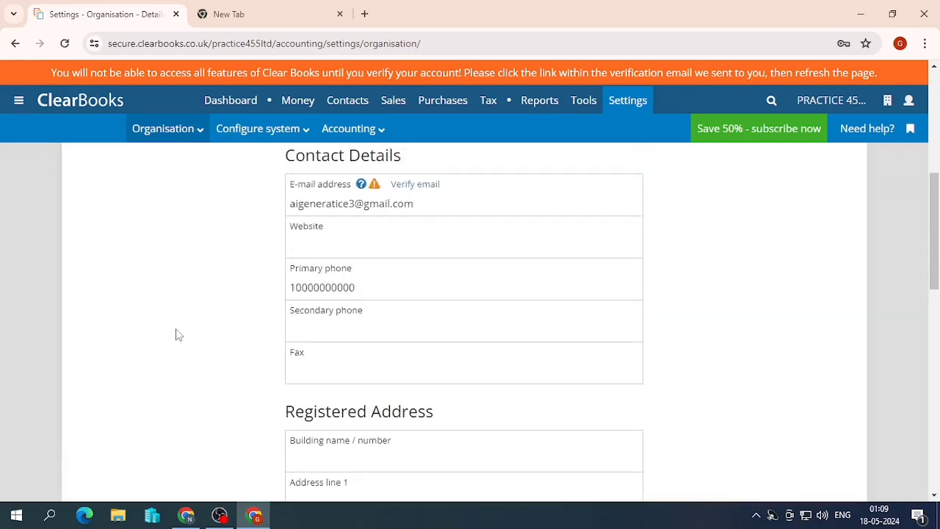
scroll(176, 318, up, 3)
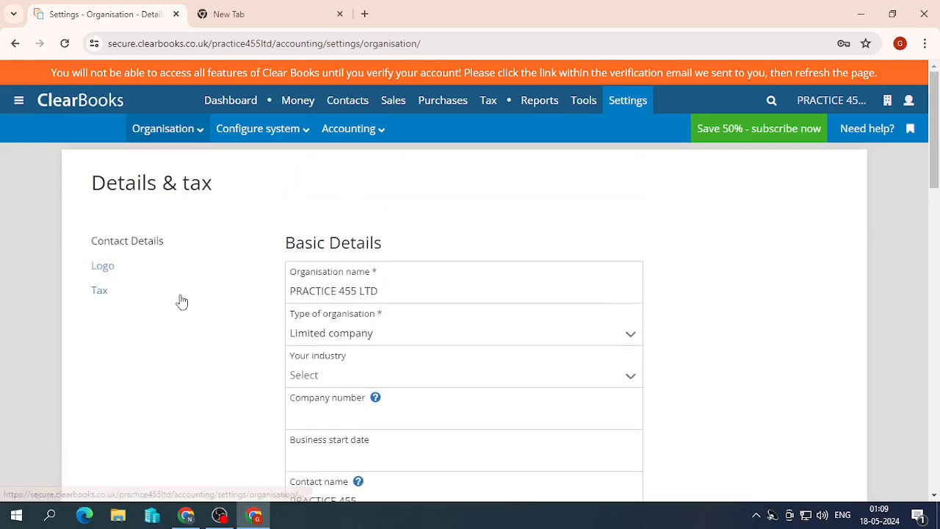
click(103, 268)
- Review the Tax section: VAT prefix GB, quarterly periods ending Dec, effective 01/01/2024
click(97, 293)
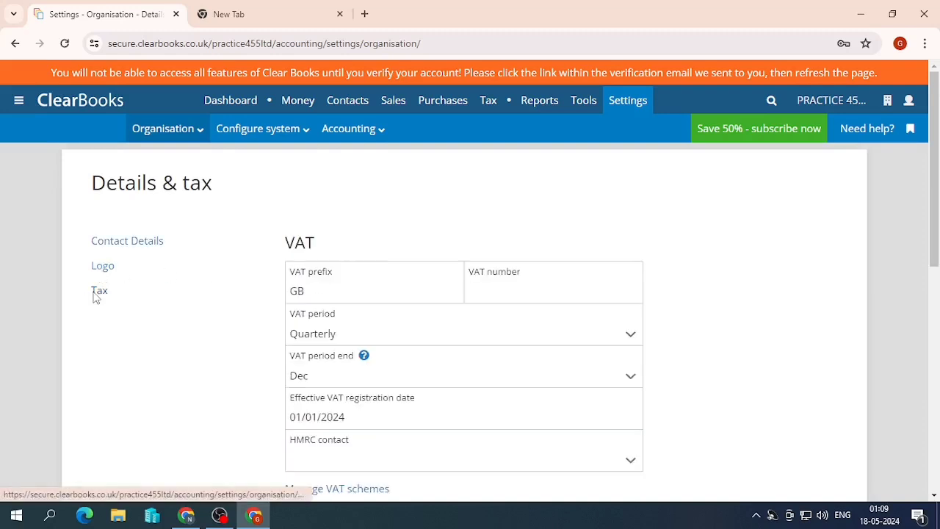
scroll(346, 279, down, 1)
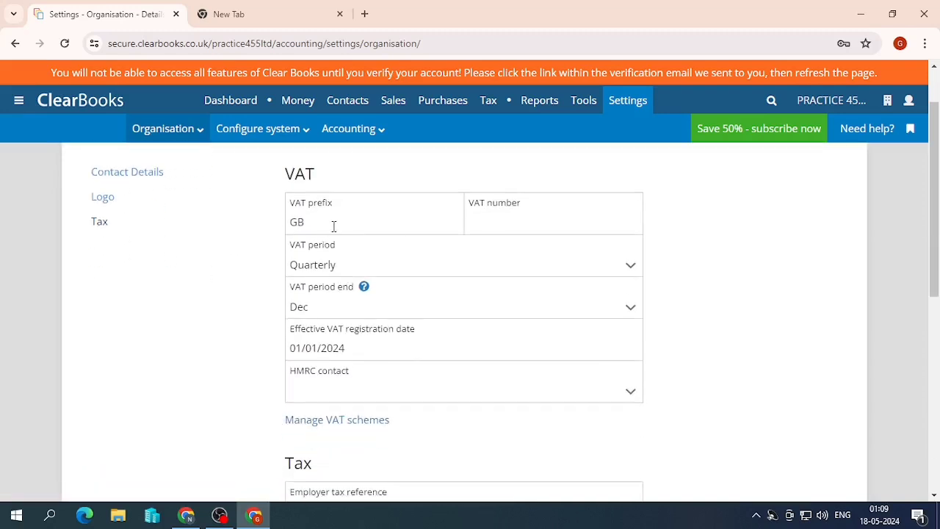
scroll(375, 316, down, 5)
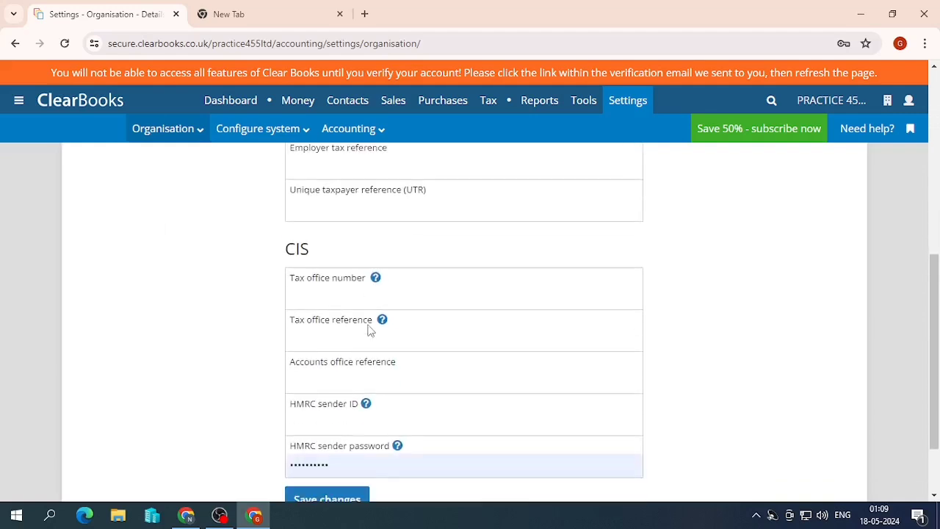
scroll(331, 283, down, 1)
scroll(346, 299, up, 5)
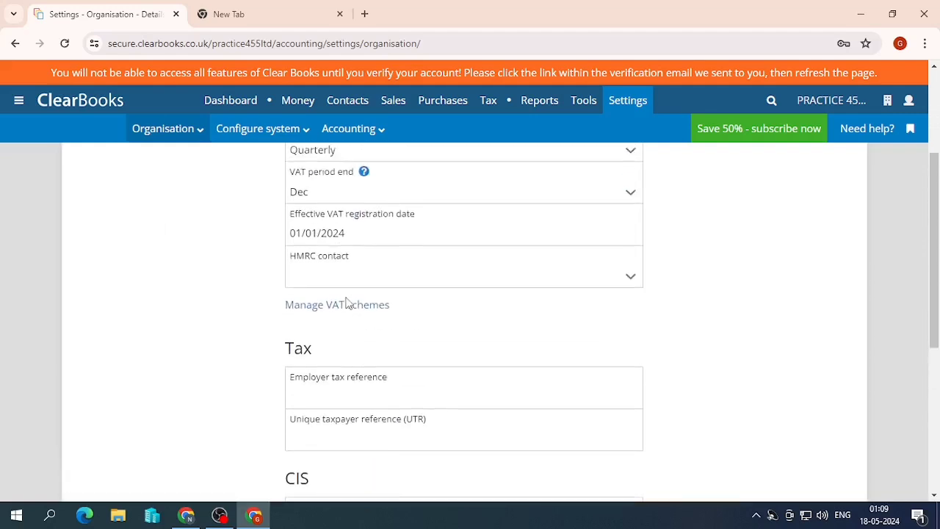
scroll(503, 257, up, 2)
mouse_move(277, 143)
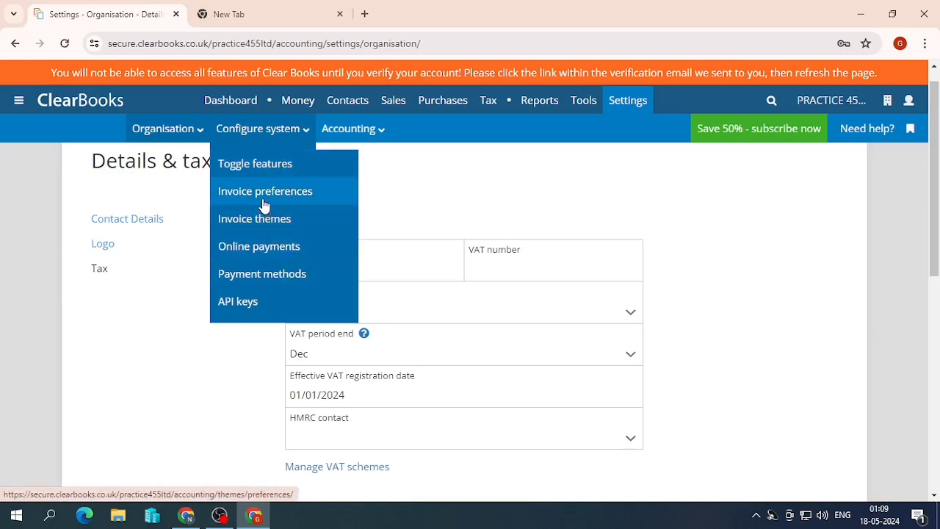
- Open Accounting > Account codes and scroll through the list of codes
click(374, 126)
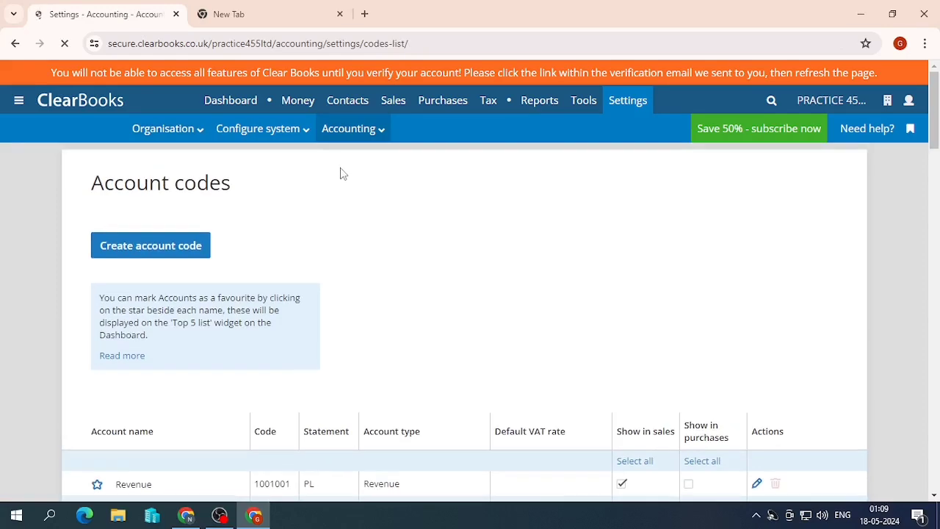
scroll(332, 302, down, 4)
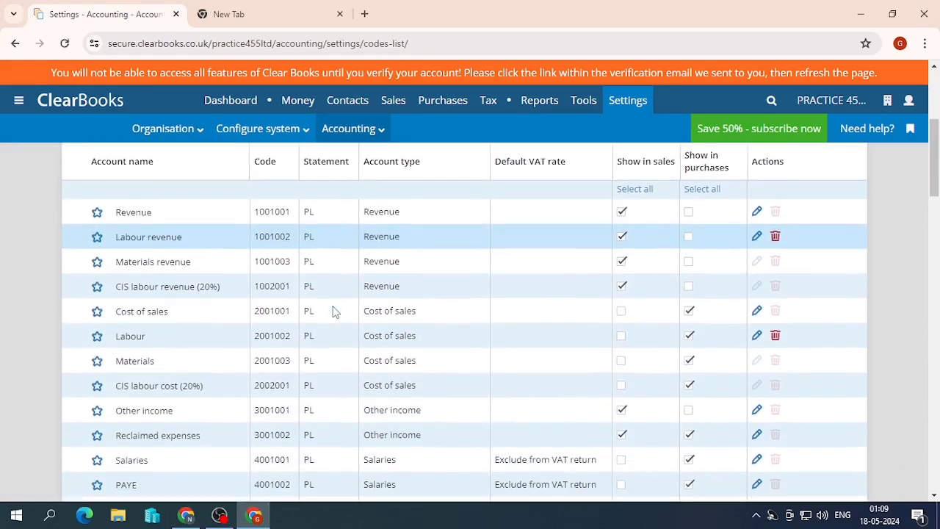
scroll(331, 302, down, 4)
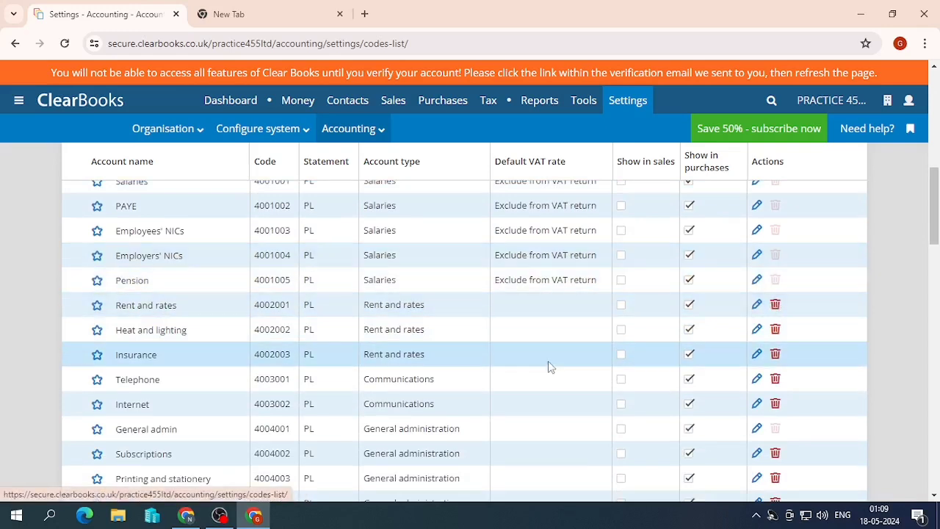
scroll(596, 366, down, 3)
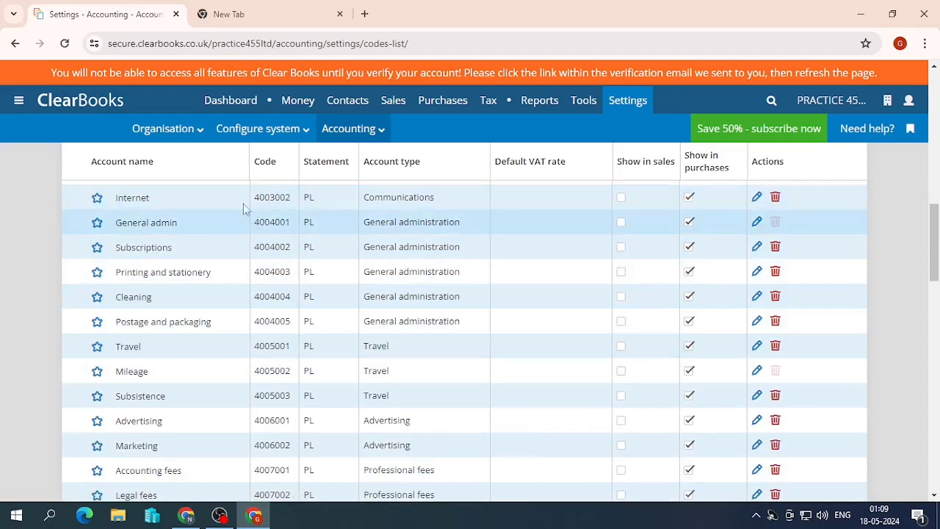
scroll(329, 269, down, 7)
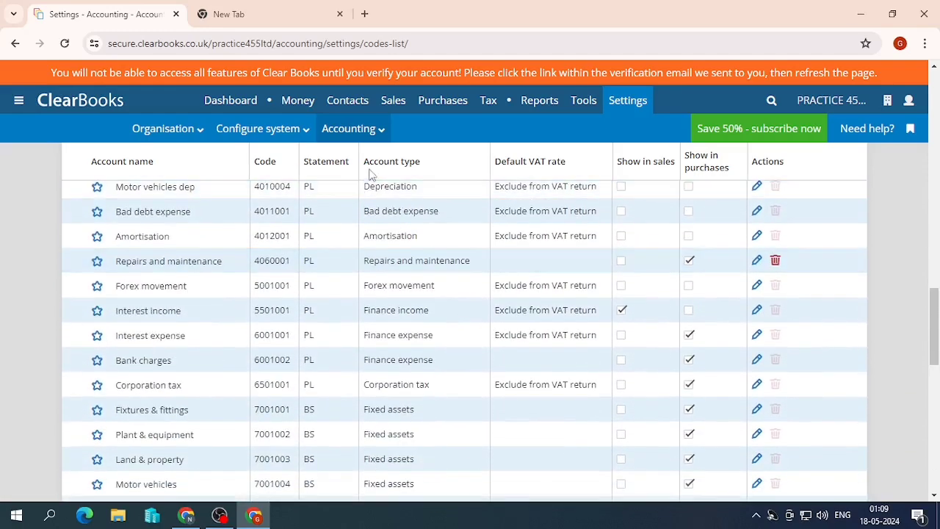
scroll(507, 279, up, 10)
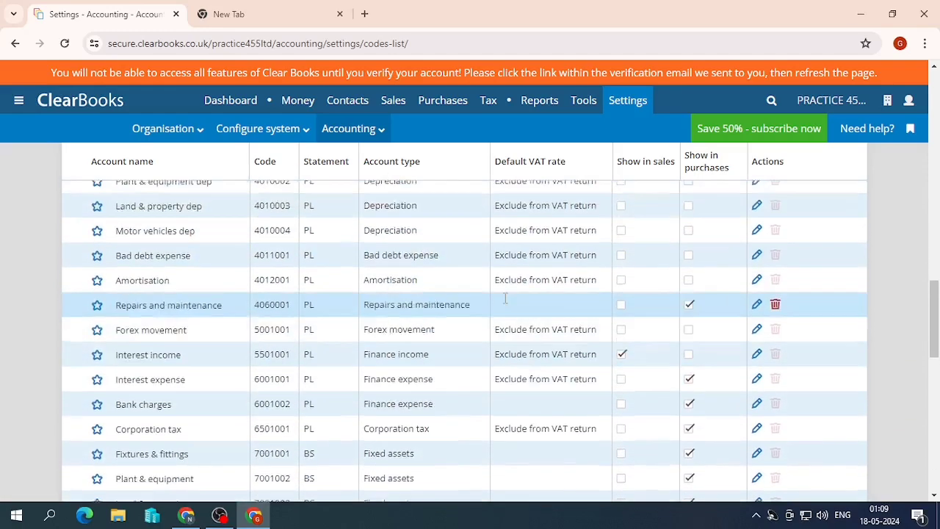
scroll(330, 229, up, 7)
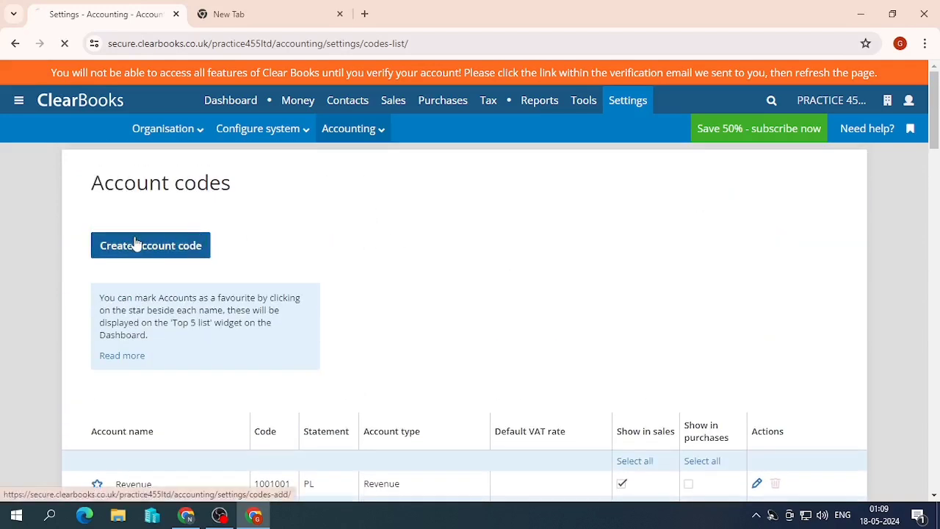
- Look at the new account code form and its account types, then return without saving
click(141, 245)
scroll(257, 292, down, 2)
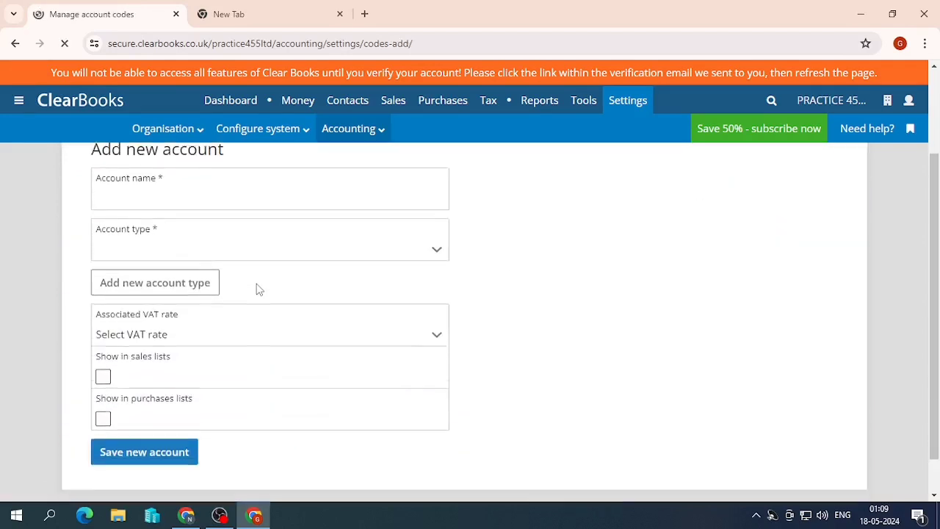
click(206, 177)
click(335, 238)
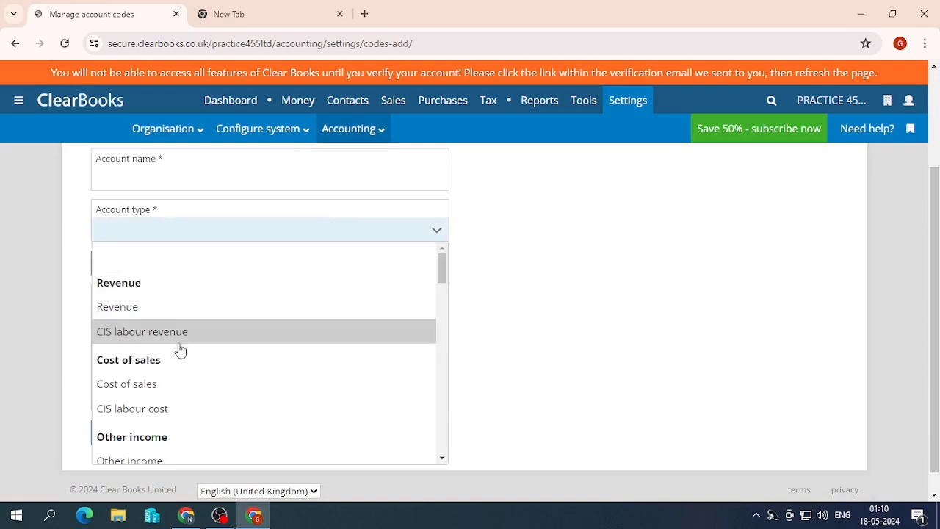
scroll(184, 353, down, 4)
scroll(521, 356, down, 1)
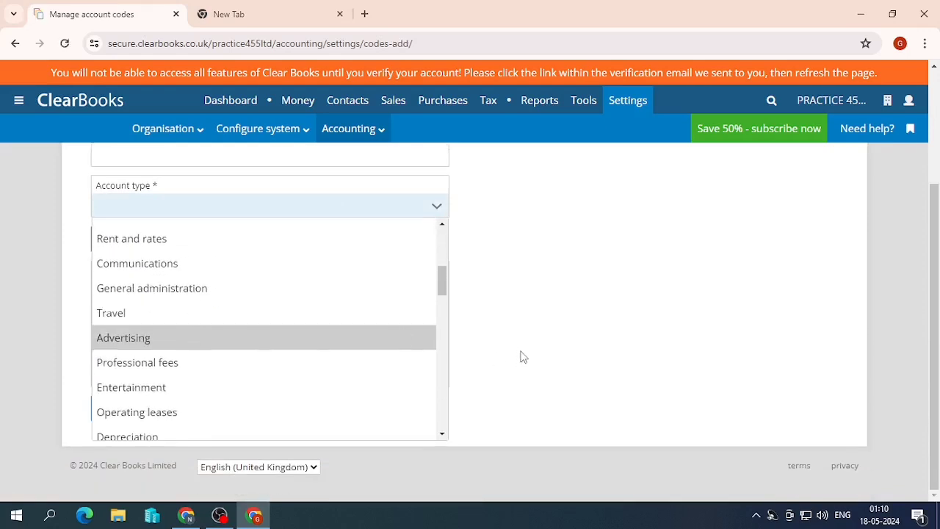
click(521, 357)
scroll(598, 412, up, 1)
scroll(598, 412, up, 2)
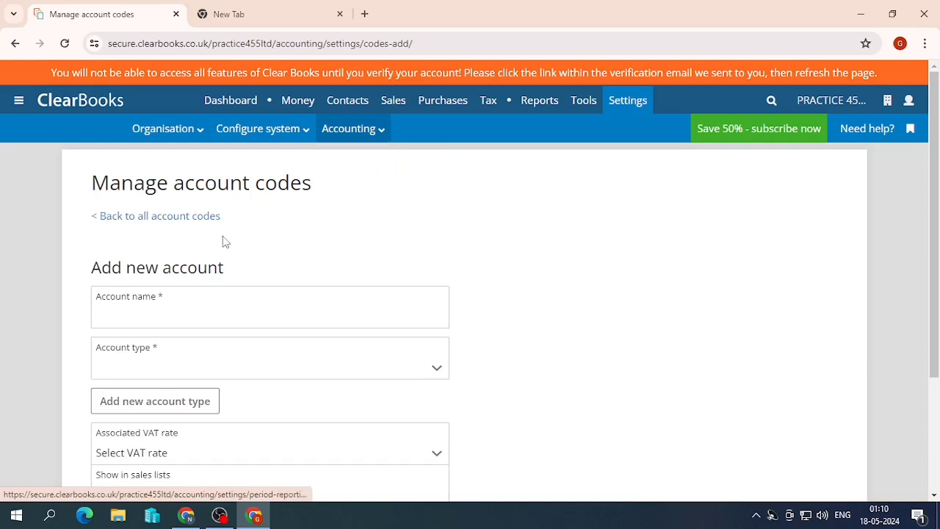
click(212, 216)
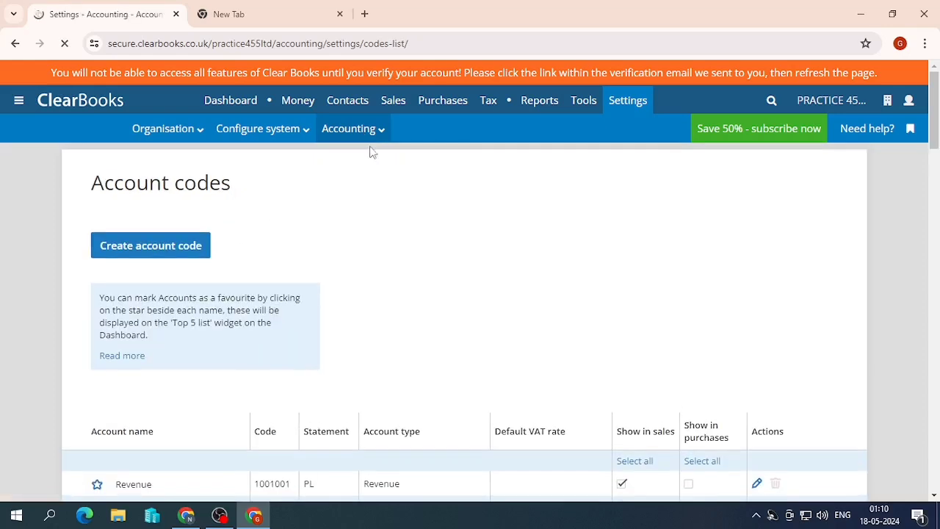
- On the Reporting periods page listing 2024–2028, lock and then unlock the 2024 period
mouse_move(370, 133)
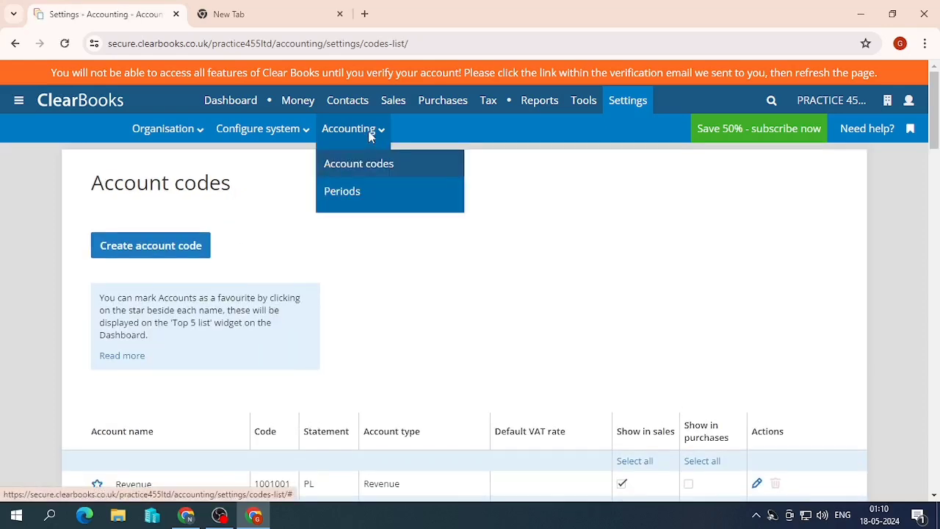
click(364, 191)
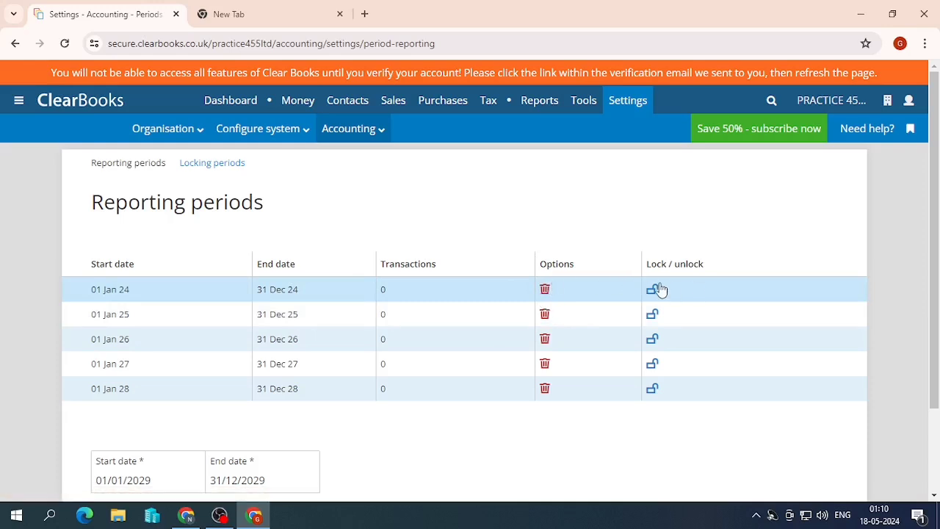
scroll(660, 290, down, 2)
scroll(691, 263, up, 2)
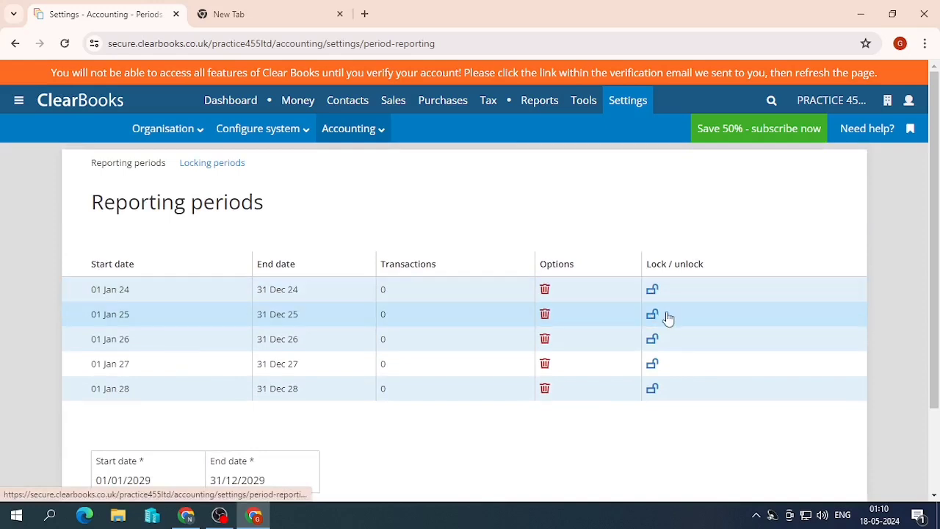
click(654, 292)
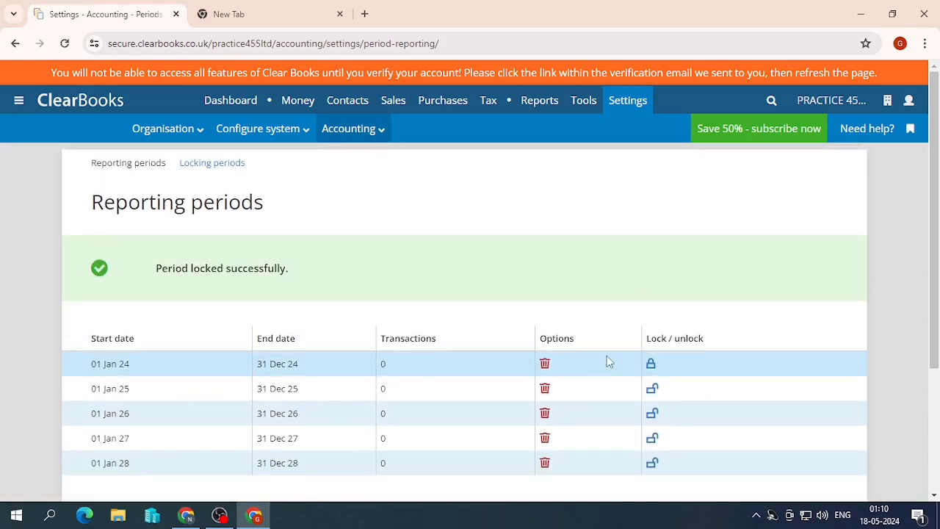
click(653, 364)
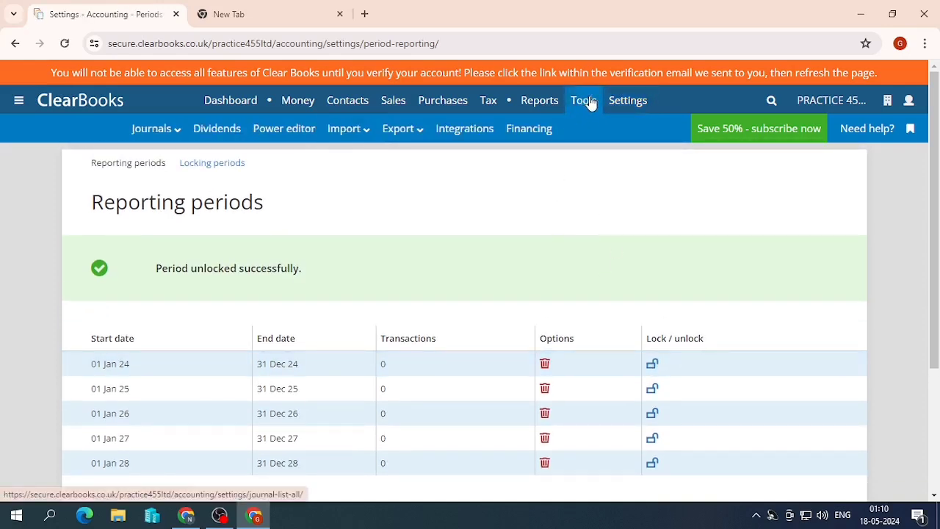
mouse_move(607, 110)
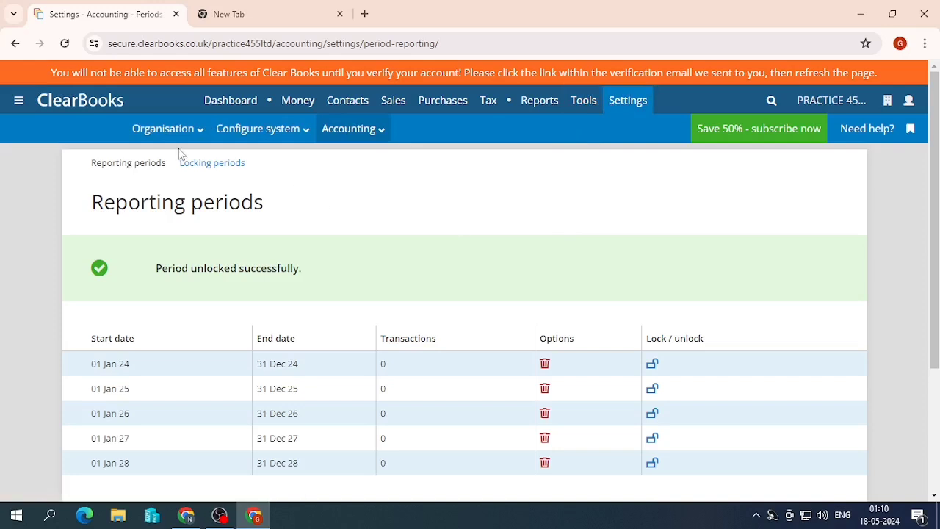
mouse_move(344, 145)
mouse_move(852, 110)
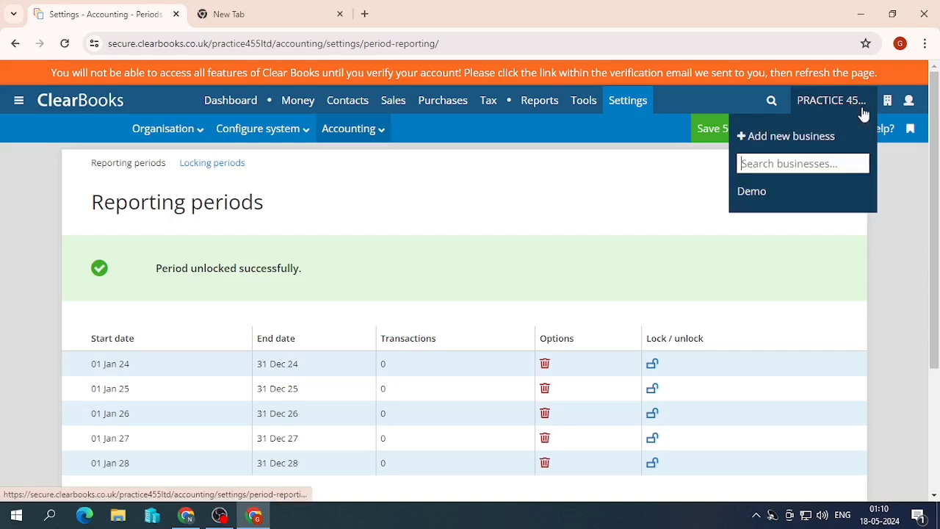
mouse_move(908, 100)
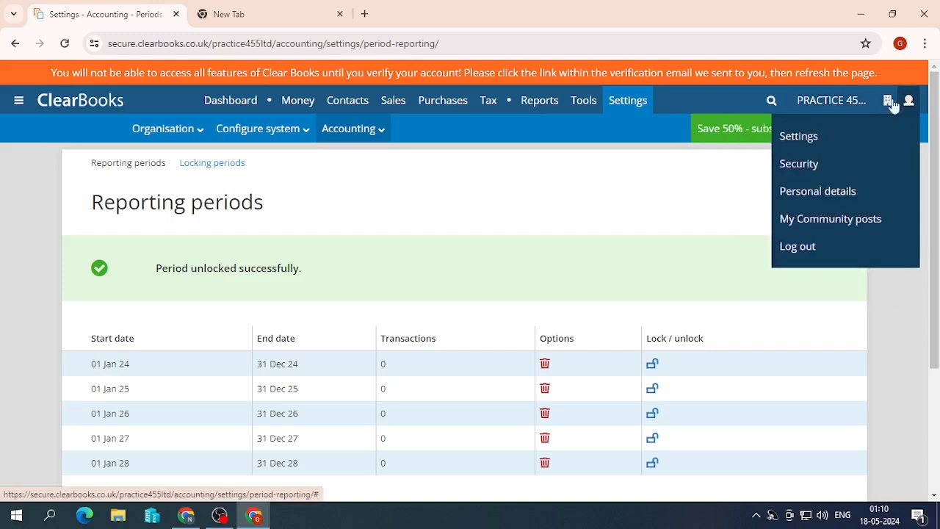